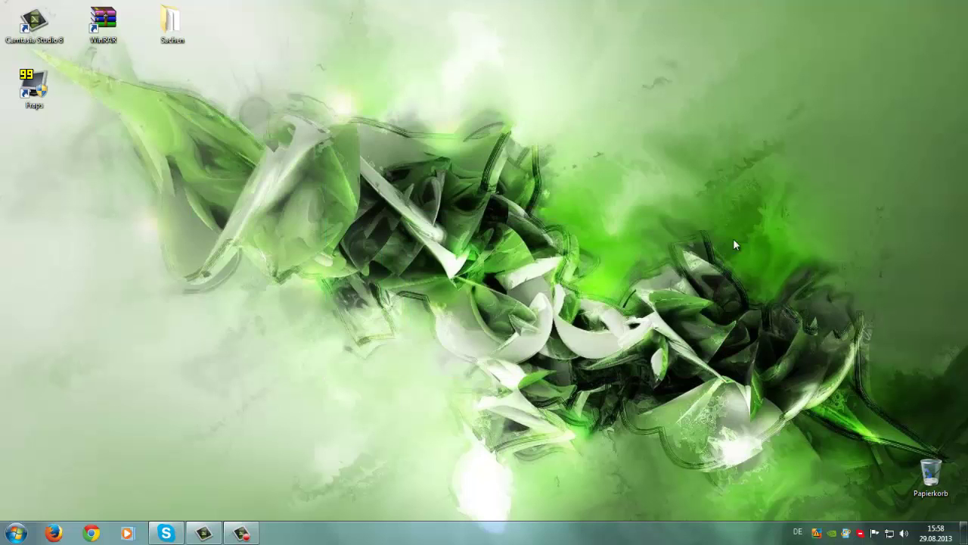
{"action": "left_click_drag", "start_coordinate": [101, 98], "coordinate": [823, 428]}
{"action": "left_click_drag", "start_coordinate": [815, 311], "coordinate": [132, 113]}
{"action": "left_click_drag", "start_coordinate": [1, 121], "coordinate": [167, 273]}
{"action": "left_click_drag", "start_coordinate": [1, 185], "coordinate": [687, 338]}
{"action": "left_click_drag", "start_coordinate": [731, 170], "coordinate": [836, 159]}
{"action": "left_click_drag", "start_coordinate": [841, 160], "coordinate": [1, 296]}
Open the Sachen folder, check the contents of Neues Textdokument, and delete that file
{"action": "double_click", "coordinate": [179, 19]}
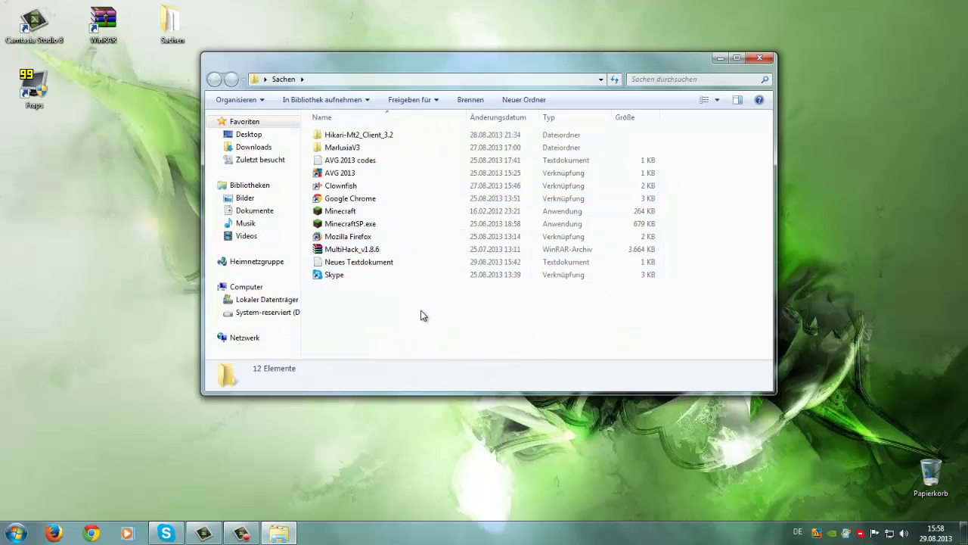
{"action": "double_click", "coordinate": [444, 262]}
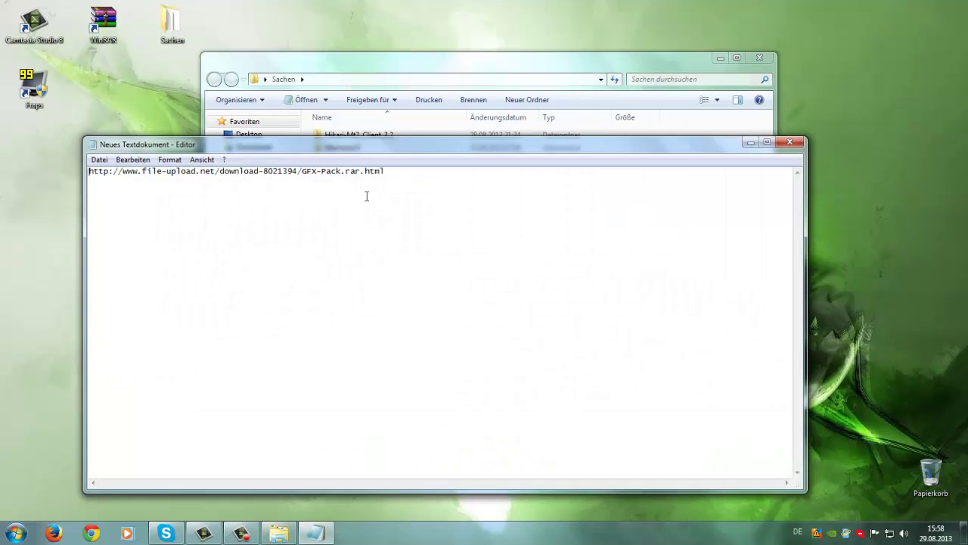
{"action": "left_click", "coordinate": [802, 143]}
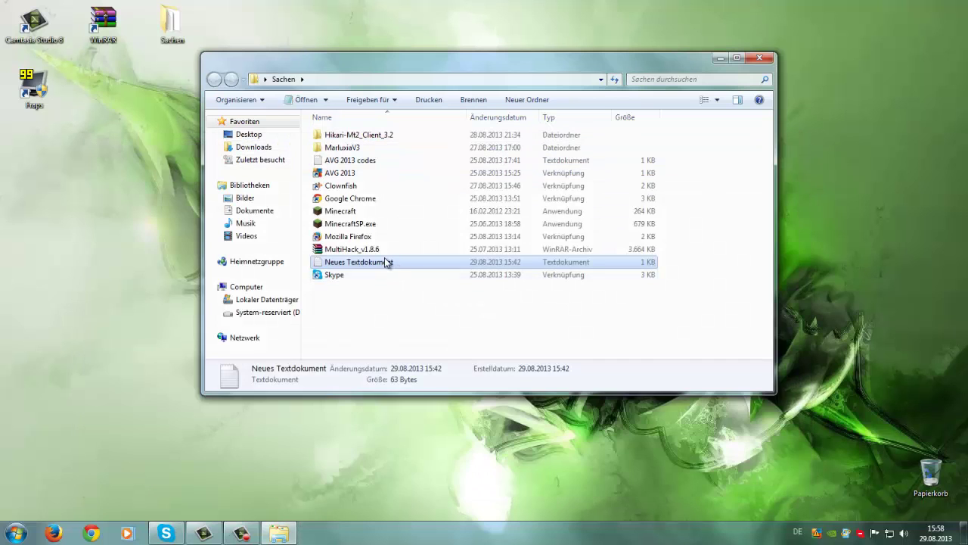
{"action": "key", "text": "Delete"}
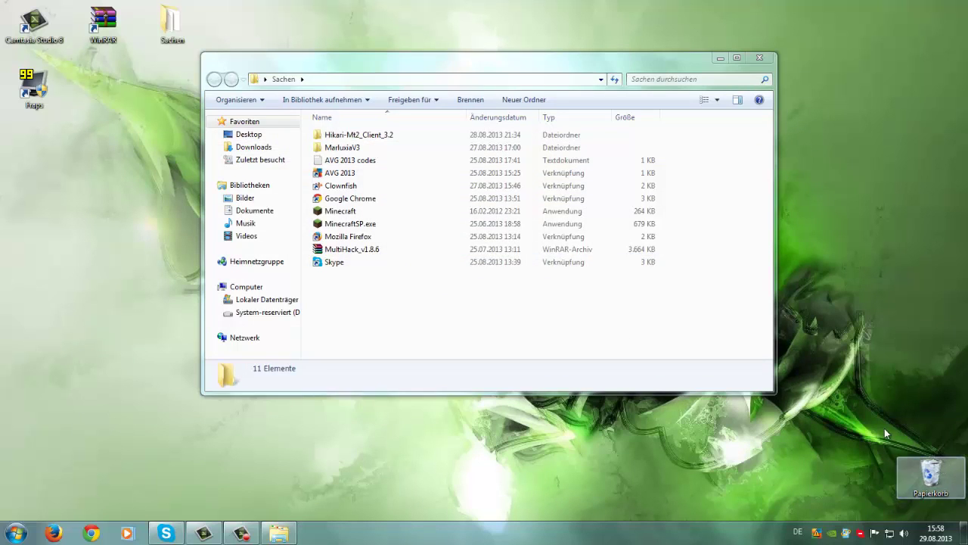
Empty the recycle bin and close the open folder windows
{"action": "double_click", "coordinate": [930, 473]}
{"action": "left_click", "coordinate": [333, 116]}
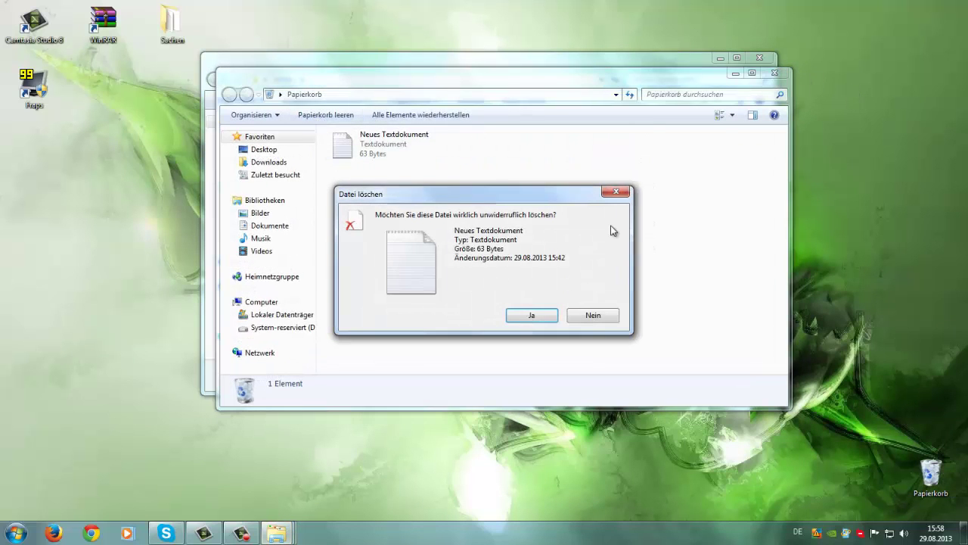
{"action": "left_click", "coordinate": [775, 73]}
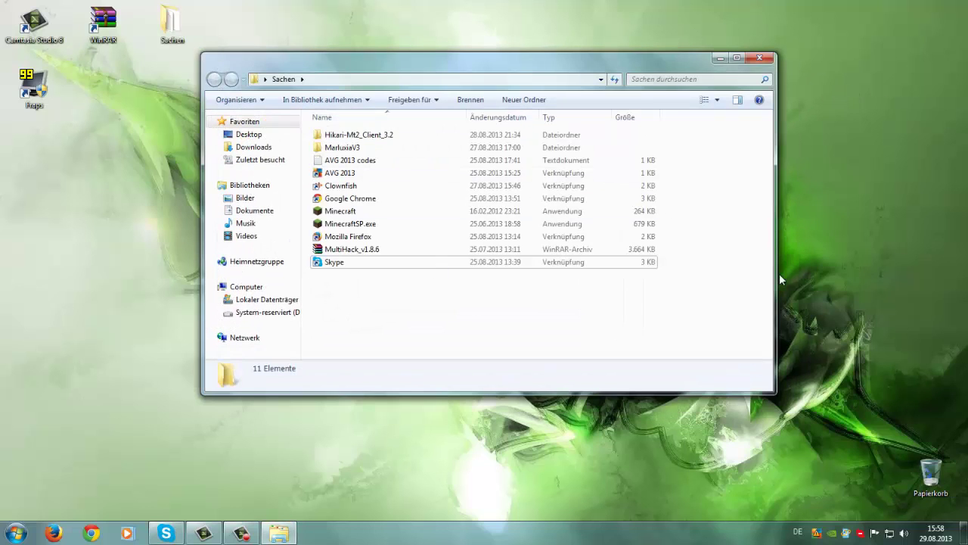
{"action": "left_click", "coordinate": [760, 59]}
Open the Bilder library in the file explorer
{"action": "key", "text": "super"}
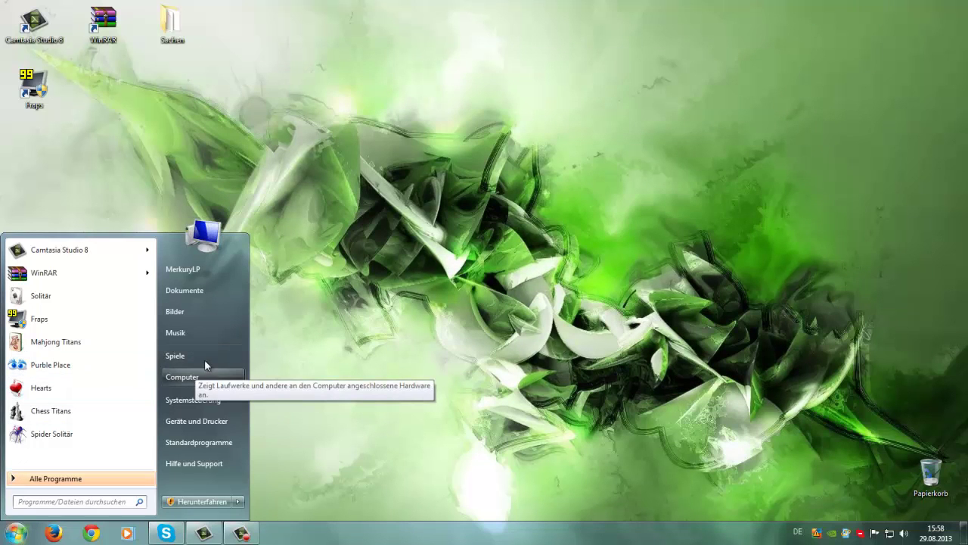
{"action": "left_click", "coordinate": [206, 334]}
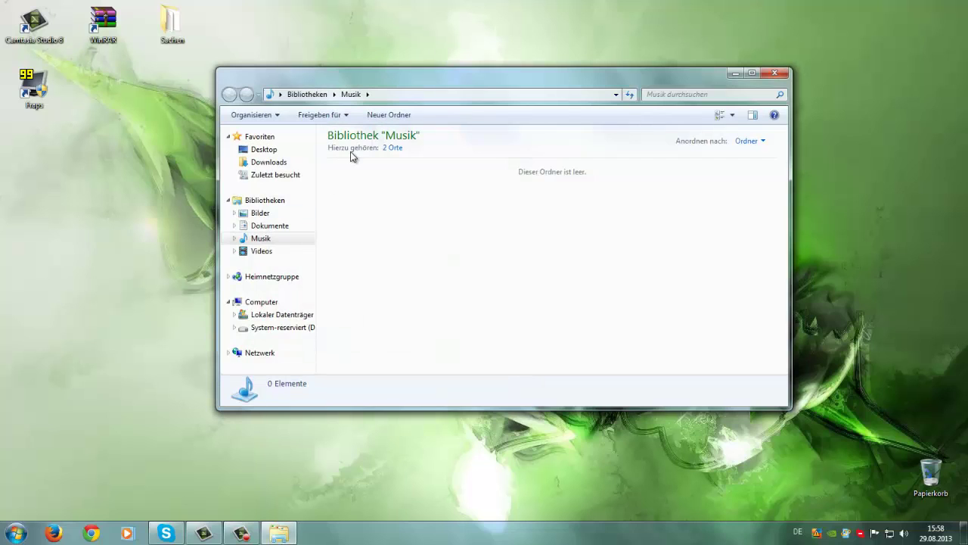
{"action": "left_click", "coordinate": [287, 227]}
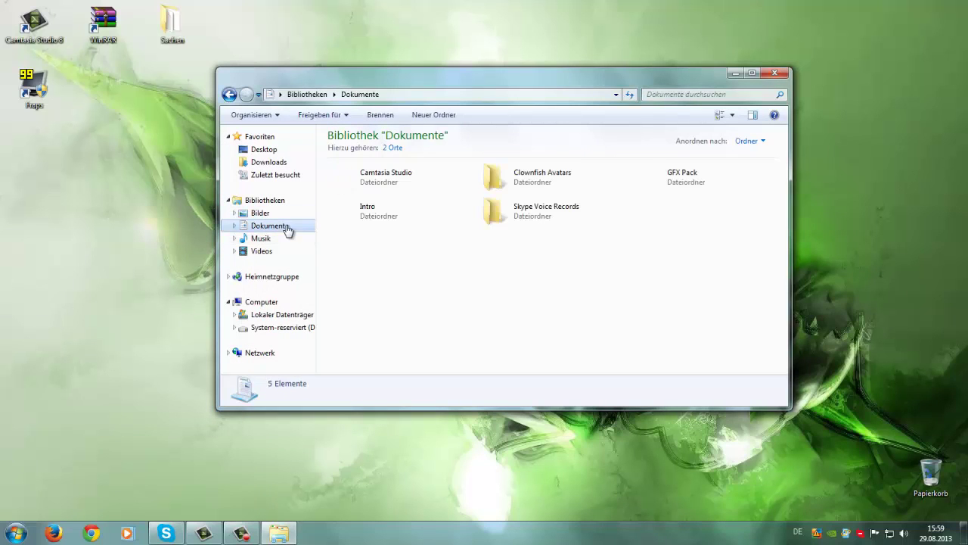
{"action": "left_click", "coordinate": [291, 214]}
Pack the Beispielbilder folder into the archive "Sample Pictures.rar" and move the archive to the desktop
{"action": "left_click", "coordinate": [351, 181]}
{"action": "right_click", "coordinate": [358, 178]}
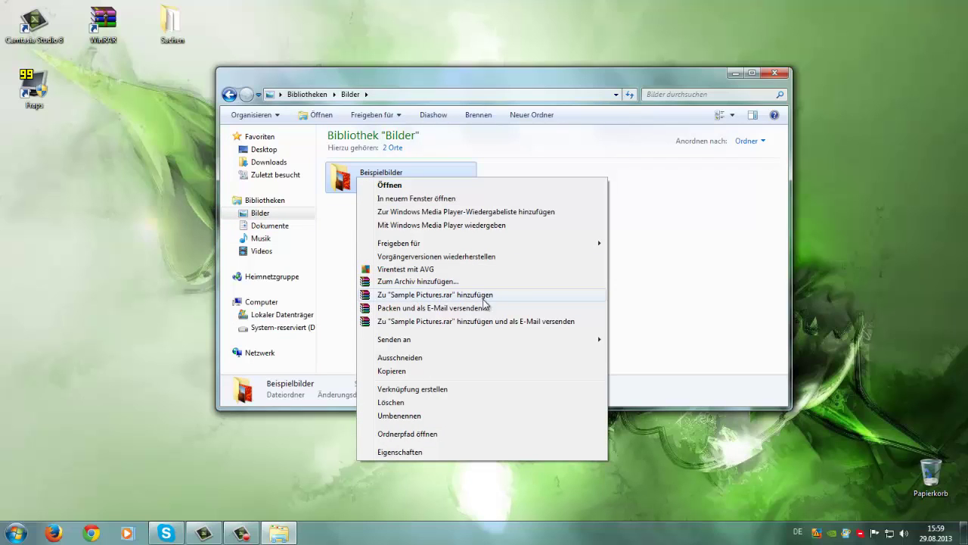
{"action": "left_click", "coordinate": [402, 297]}
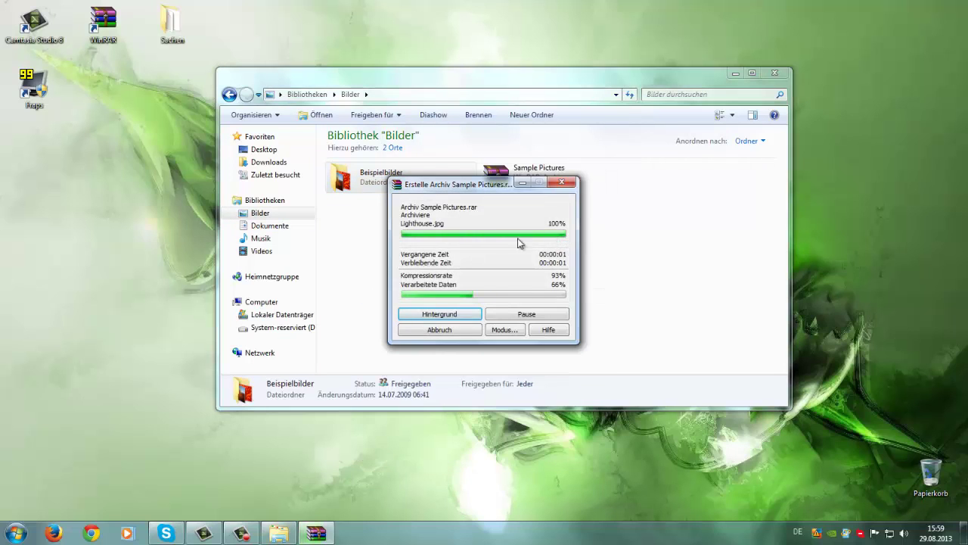
{"action": "left_click_drag", "start_coordinate": [512, 182], "coordinate": [166, 257]}
{"action": "left_click", "coordinate": [775, 73]}
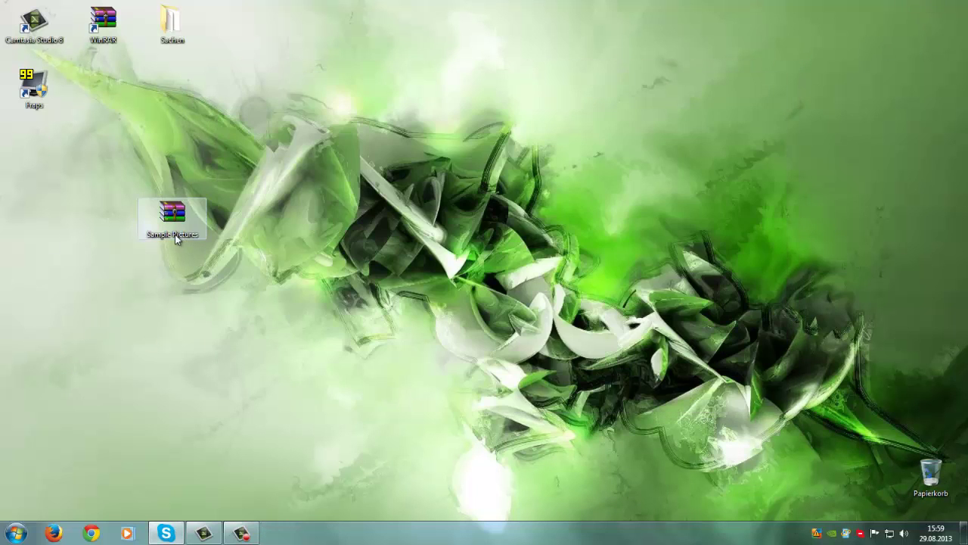
Open the Sample Pictures archive and view the Chrysanthemum image inside its folder, closing both windows when done
{"action": "double_click", "coordinate": [174, 227]}
{"action": "double_click", "coordinate": [330, 203]}
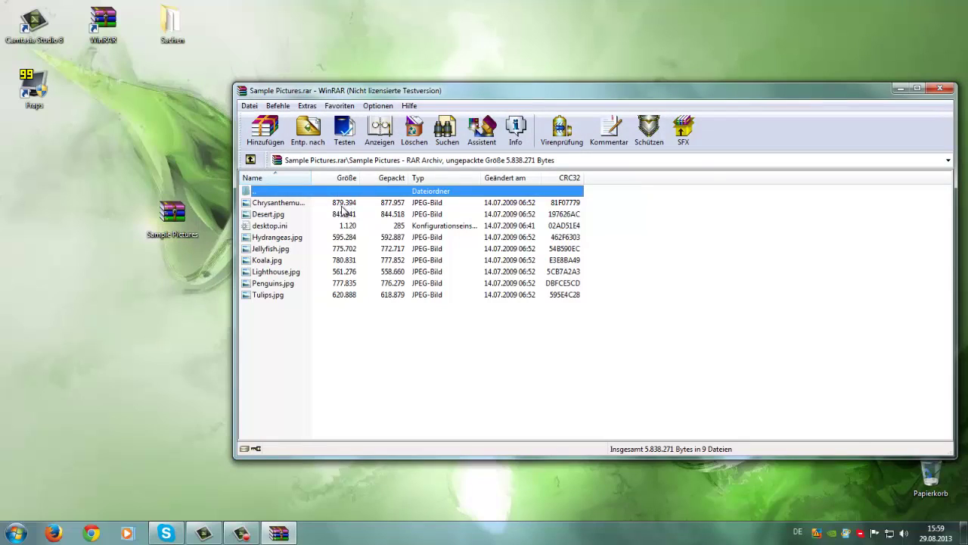
{"action": "double_click", "coordinate": [301, 203]}
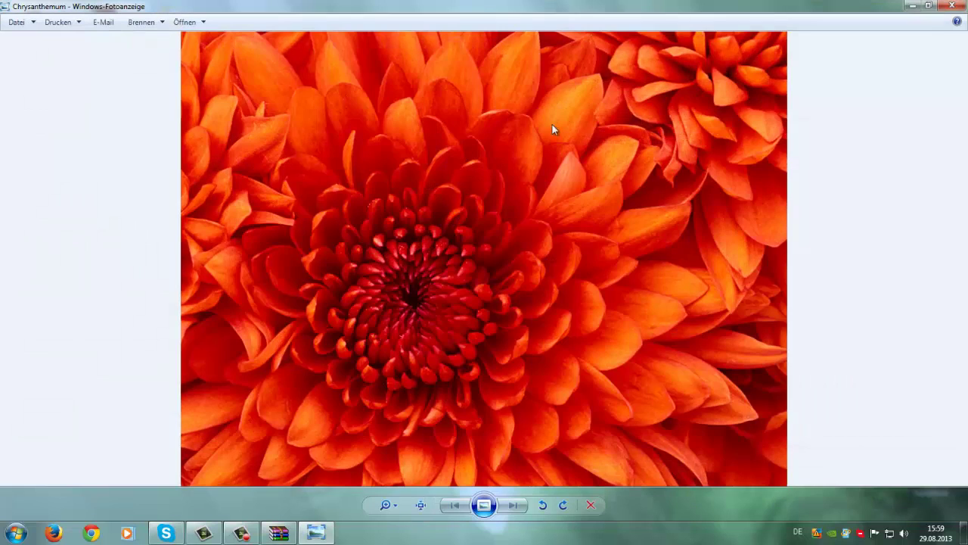
{"action": "left_click", "coordinate": [952, 5]}
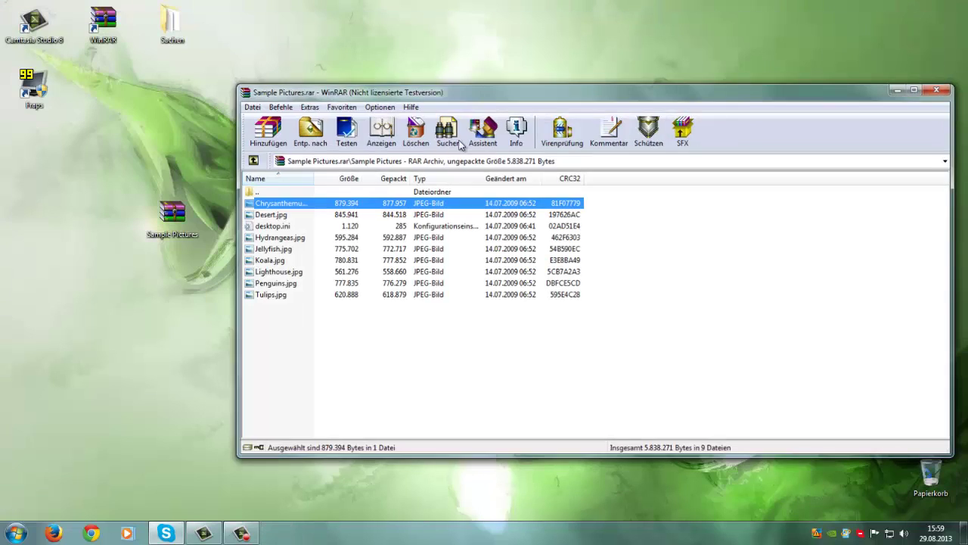
{"action": "key", "text": "alt+F4"}
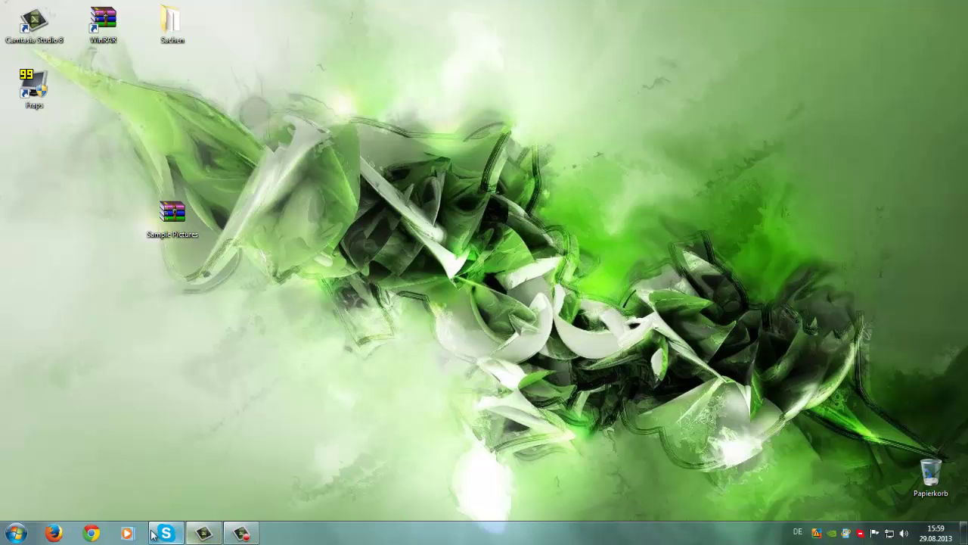
{"action": "left_click", "coordinate": [53, 534]}
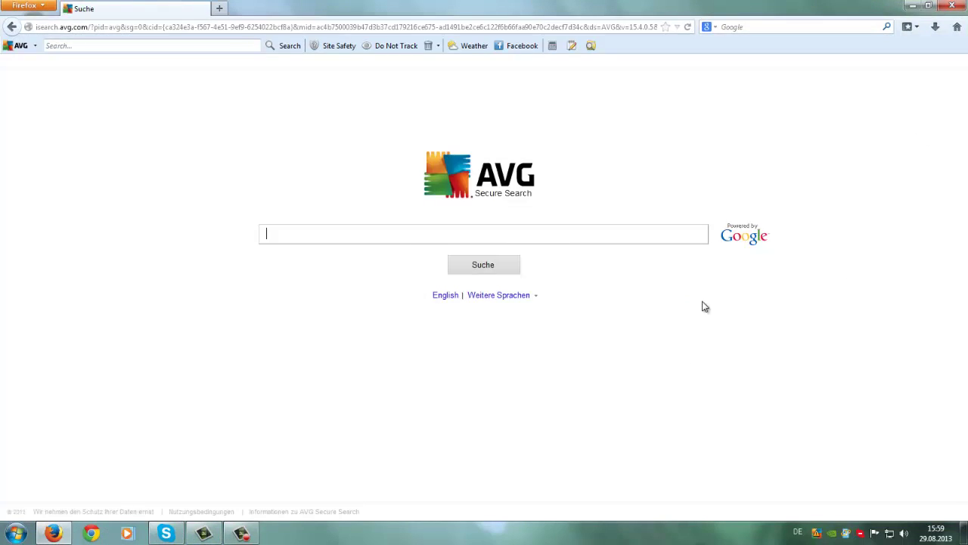
{"action": "left_click_drag", "start_coordinate": [681, 8], "coordinate": [488, 34]}
{"action": "left_click", "coordinate": [512, 65]}
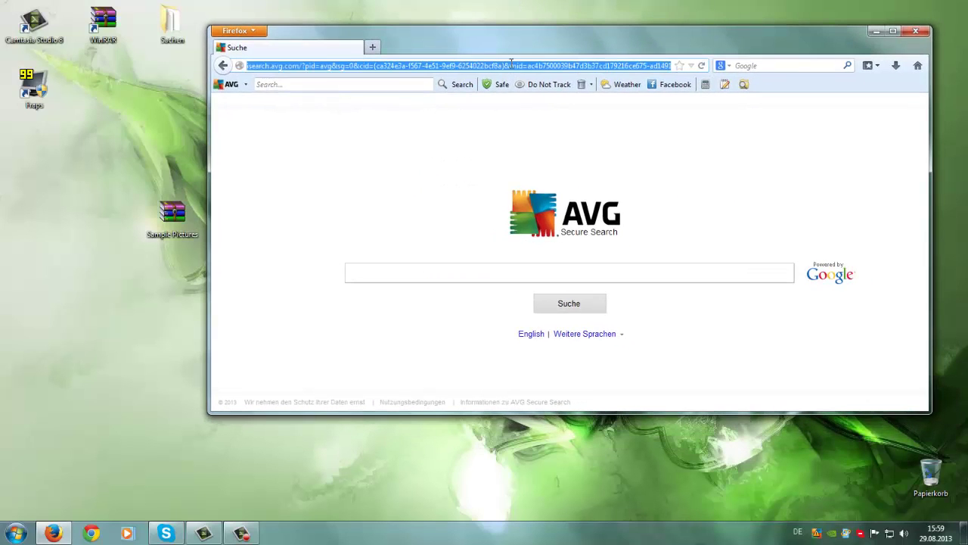
{"action": "type", "text": "www.google.com"}
{"action": "key", "text": "Return"}
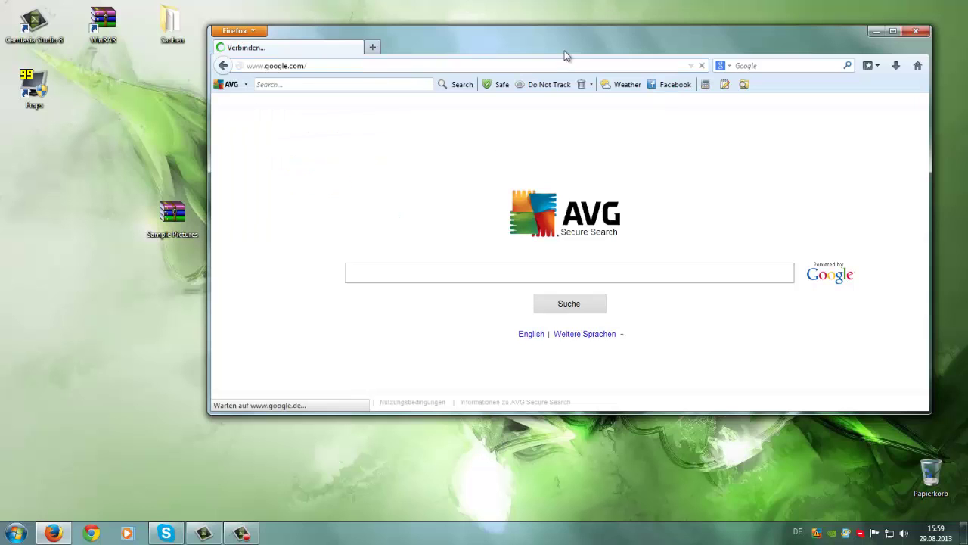
{"action": "left_click_drag", "start_coordinate": [173, 213], "coordinate": [38, 215]}
Search Google for "upload" and open the File-Upload.net site in a maximized window
{"action": "left_click", "coordinate": [428, 291]}
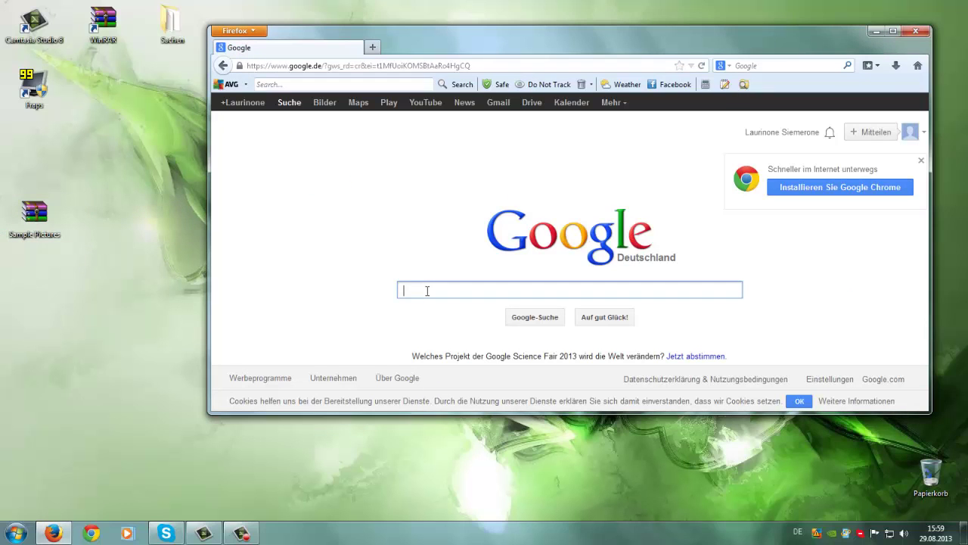
{"action": "type", "text": "upload"}
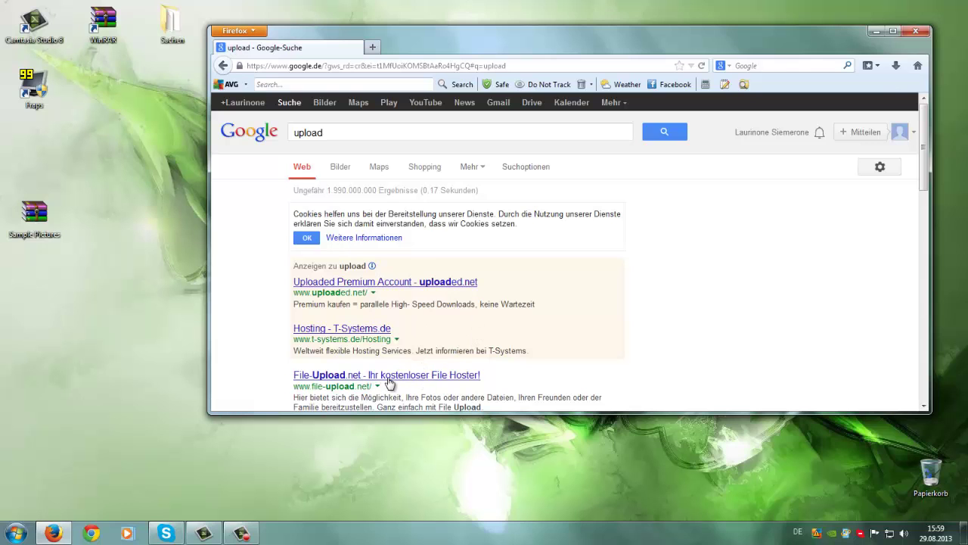
{"action": "left_click", "coordinate": [398, 378]}
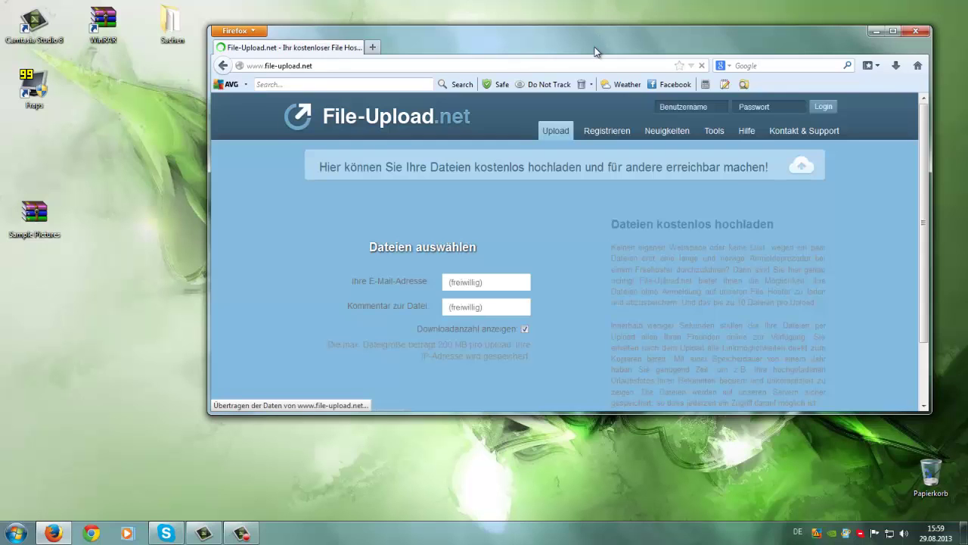
{"action": "left_click_drag", "start_coordinate": [595, 47], "coordinate": [581, 0]}
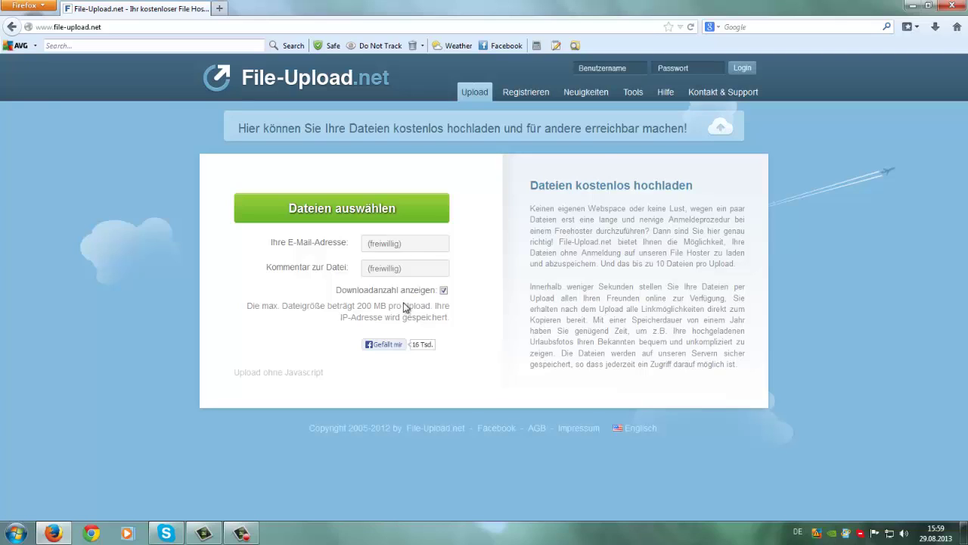
Upload the Sample Pictures archive from the desktop to File-Upload.net
{"action": "left_click", "coordinate": [395, 213]}
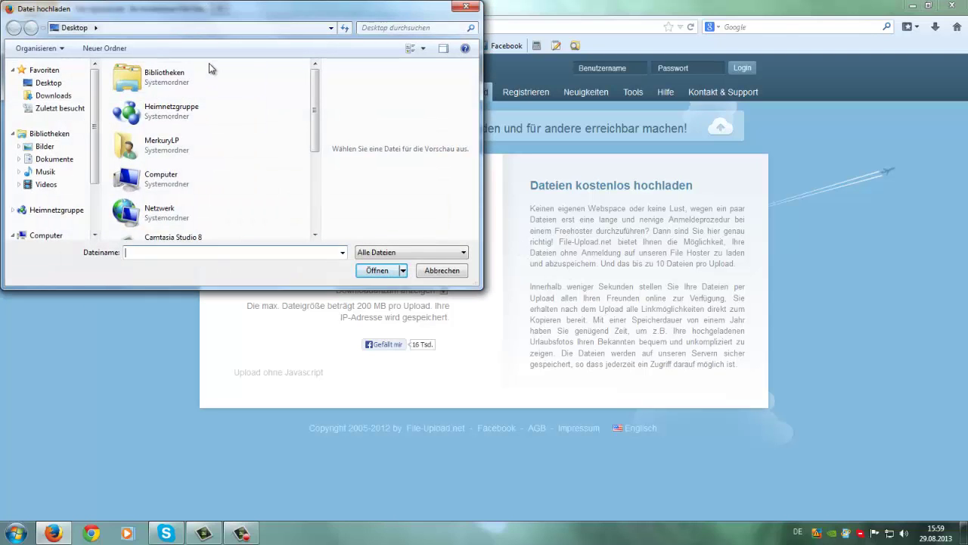
{"action": "left_click_drag", "start_coordinate": [219, 7], "coordinate": [241, 12]}
{"action": "left_click", "coordinate": [76, 89]}
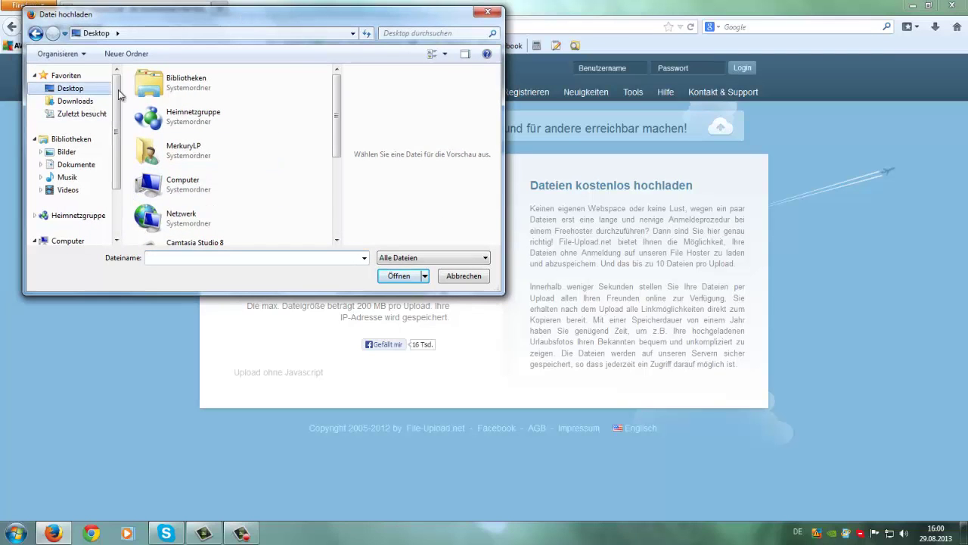
{"action": "scroll", "coordinate": [225, 212], "scroll_direction": "down", "scroll_amount": 3}
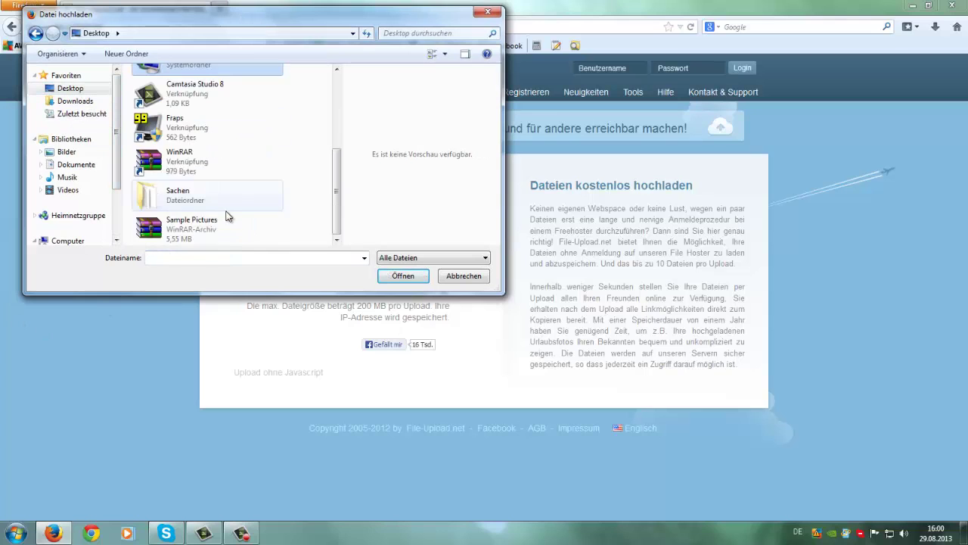
{"action": "left_click", "coordinate": [254, 241]}
{"action": "left_click", "coordinate": [403, 275]}
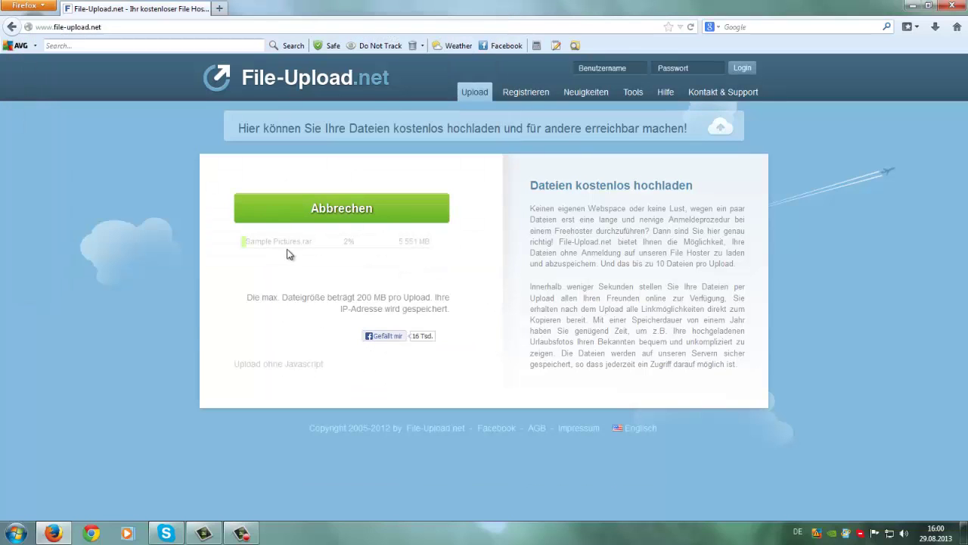
Copy the download link of the uploaded Sample-Pictures.rar and close the browser
{"action": "left_click_drag", "start_coordinate": [484, 10], "coordinate": [522, 21]}
{"action": "left_click_drag", "start_coordinate": [464, 54], "coordinate": [444, 48]}
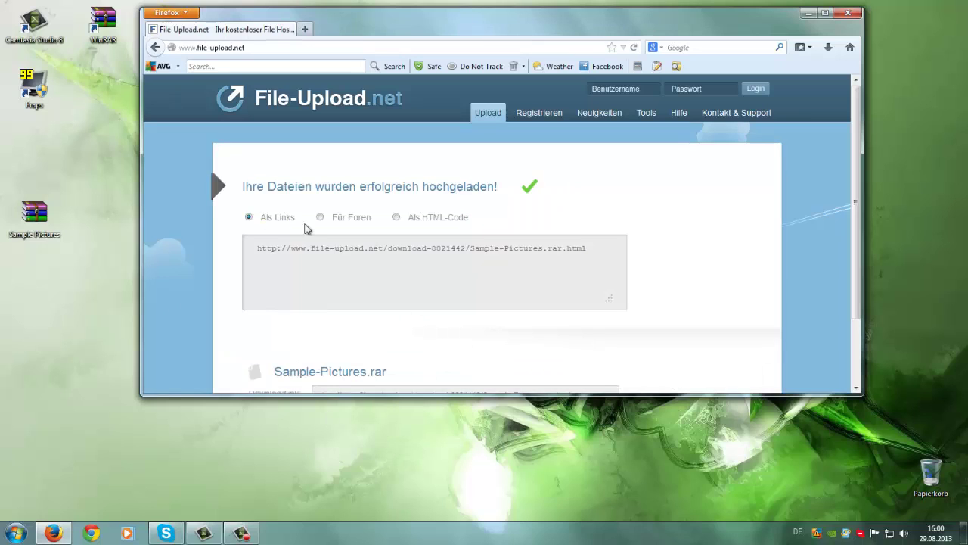
{"action": "scroll", "coordinate": [269, 246], "scroll_direction": "down", "scroll_amount": 2}
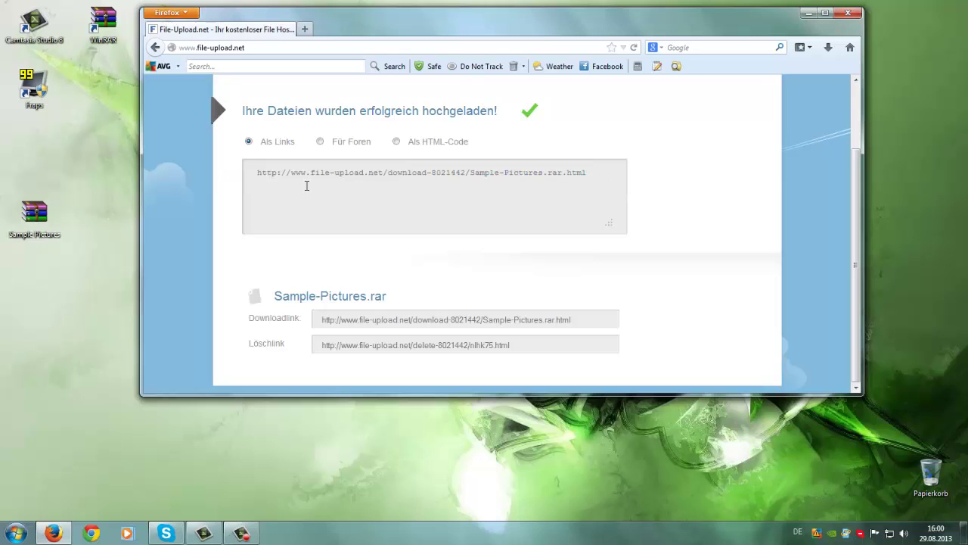
{"action": "left_click", "coordinate": [258, 173]}
{"action": "key", "text": "ctrl+c"}
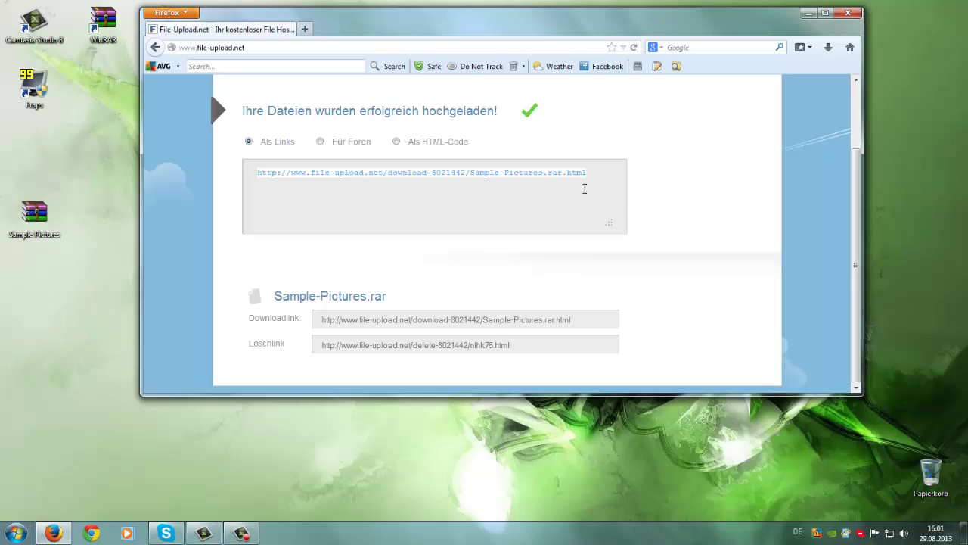
{"action": "left_click", "coordinate": [848, 13]}
Create a new text document on the desktop and paste the copied download link into it, dismissing the colour scheme dialog
{"action": "right_click", "coordinate": [415, 280]}
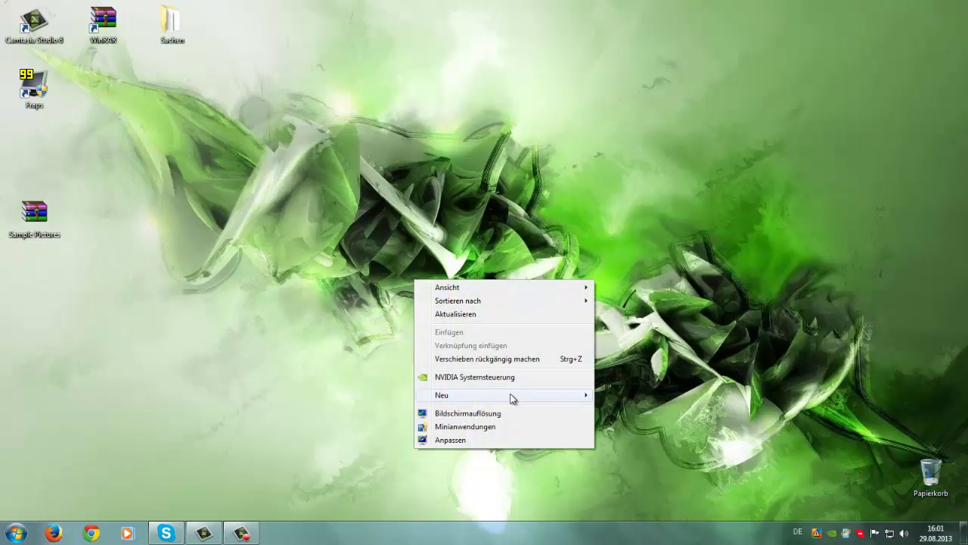
{"action": "mouse_move", "coordinate": [514, 395]}
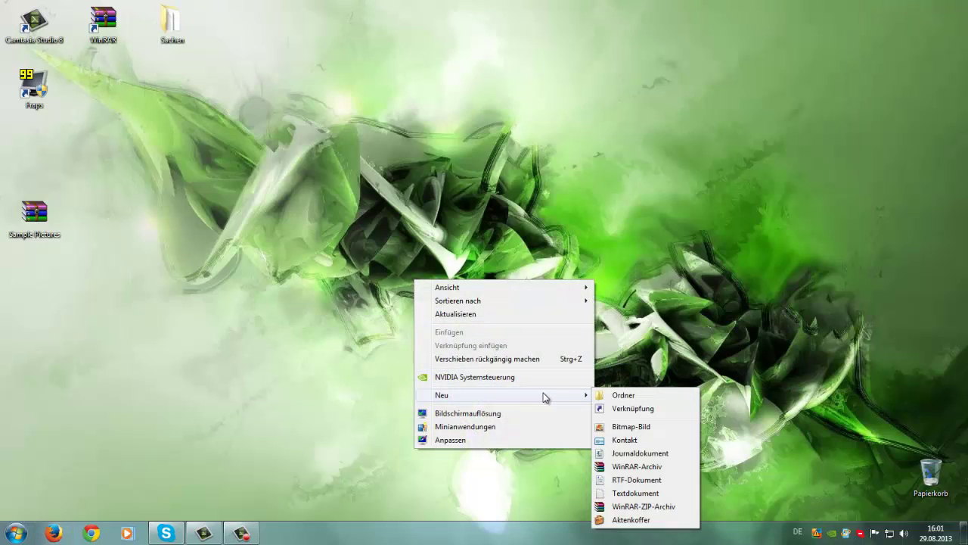
{"action": "left_click", "coordinate": [640, 492]}
{"action": "double_click", "coordinate": [451, 288]}
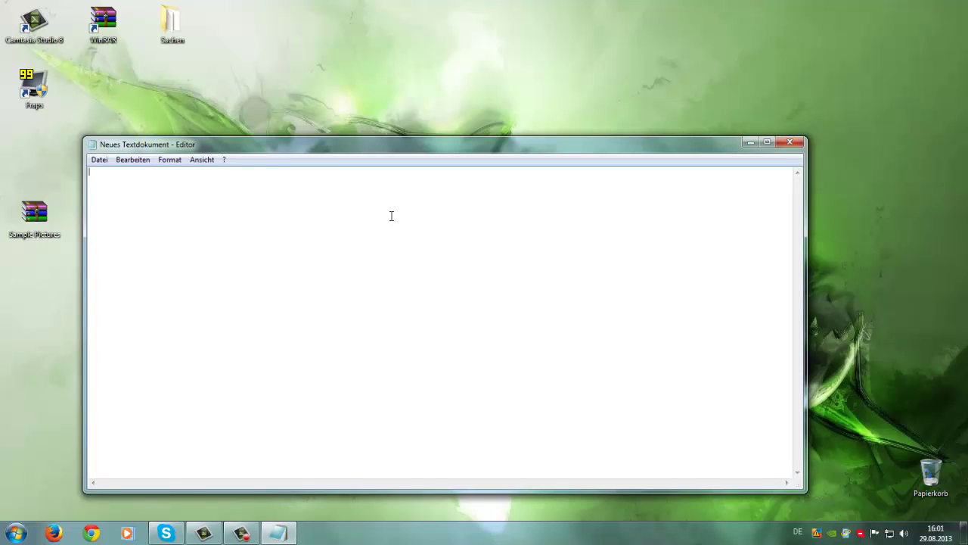
{"action": "key", "text": "ctrl+v"}
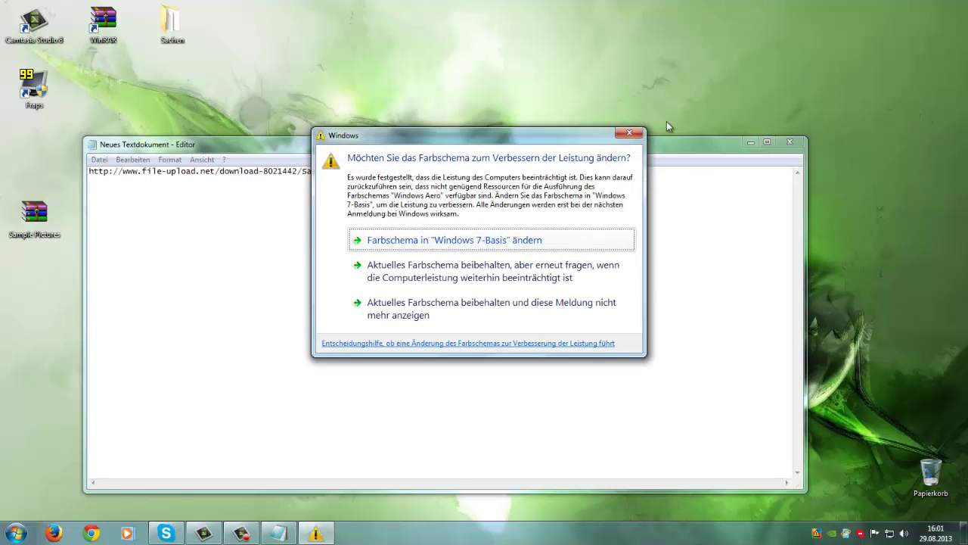
{"action": "left_click", "coordinate": [629, 133]}
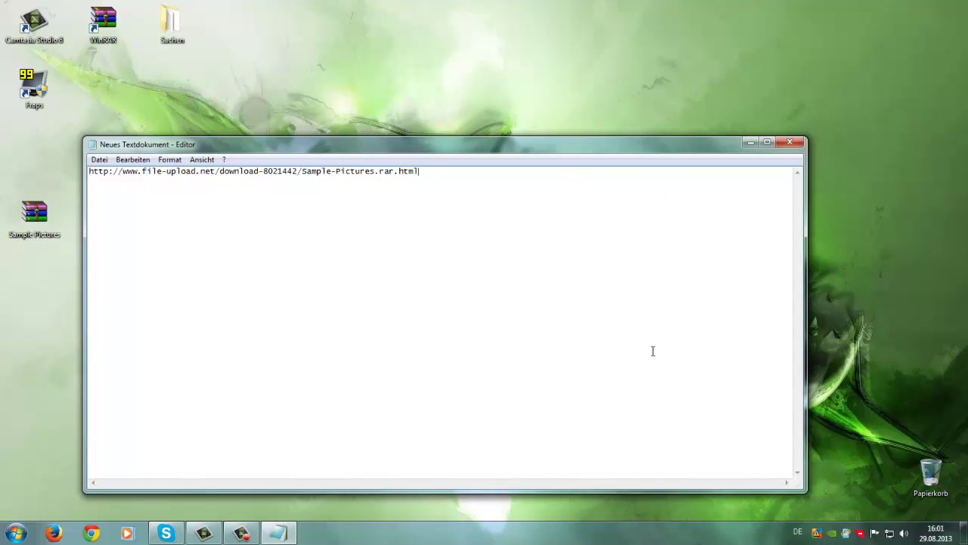
Close the text document containing the pasted download link
{"action": "left_click", "coordinate": [786, 143]}
{"action": "left_click_drag", "start_coordinate": [717, 101], "coordinate": [398, 324]}
{"action": "left_click_drag", "start_coordinate": [338, 198], "coordinate": [227, 182]}
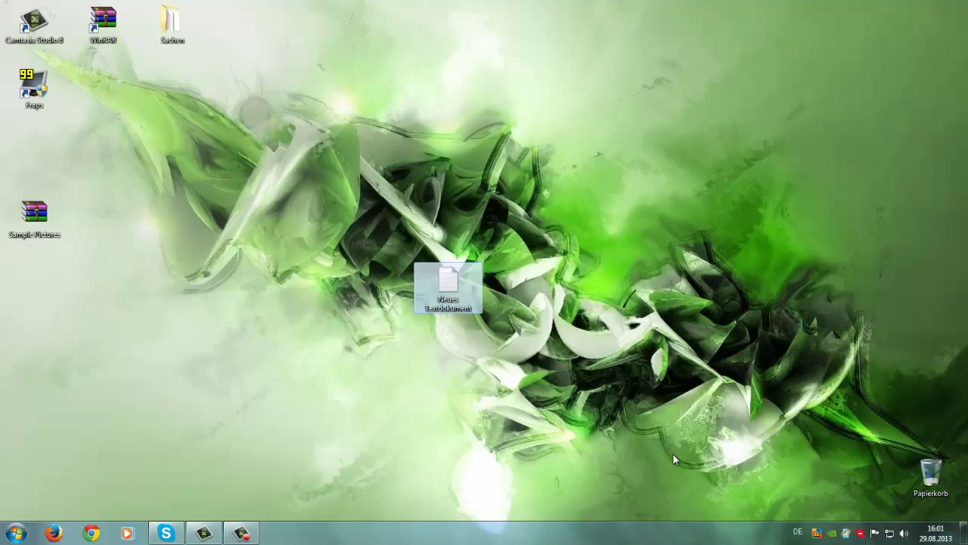
{"action": "left_click_drag", "start_coordinate": [312, 195], "coordinate": [460, 320]}
{"action": "left_click_drag", "start_coordinate": [343, 222], "coordinate": [536, 338]}
{"action": "left_click_drag", "start_coordinate": [592, 401], "coordinate": [261, 212]}
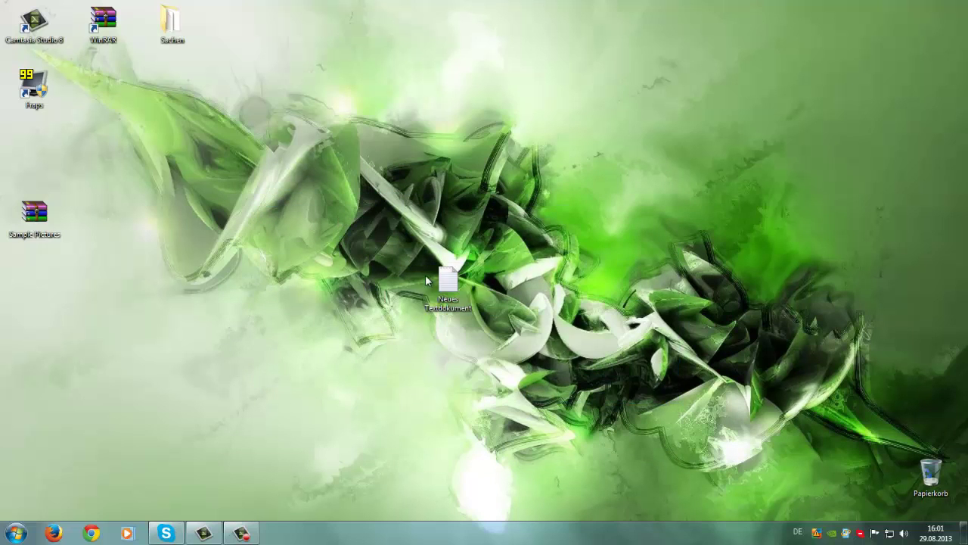
Reopen the text document on the desktop, cut the whole download link out of it and close it
{"action": "double_click", "coordinate": [426, 275]}
{"action": "key", "text": "ctrl+a"}
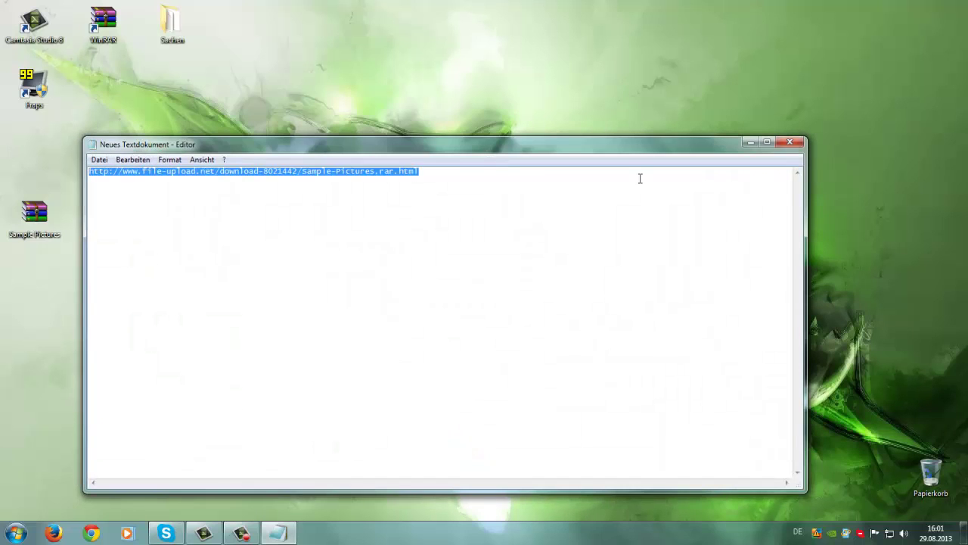
{"action": "key", "text": "ctrl+x"}
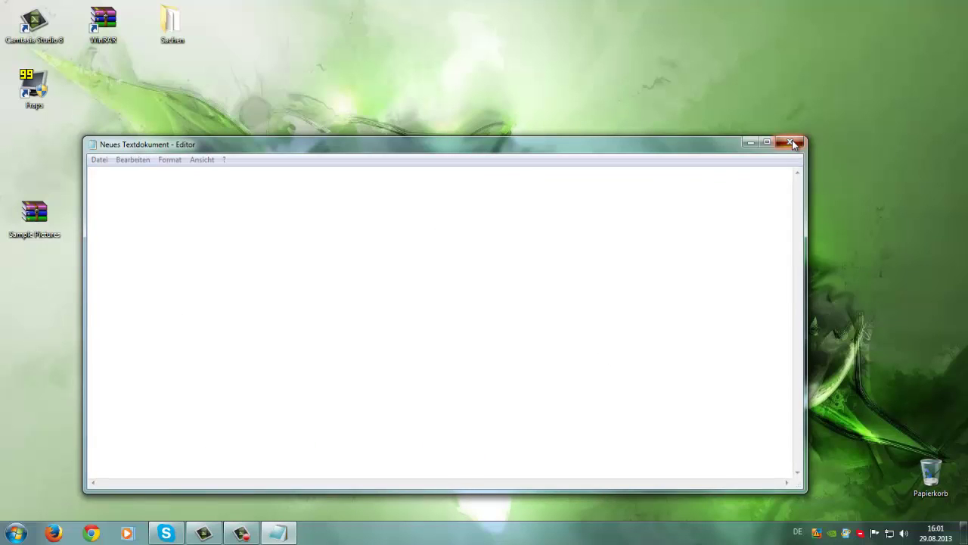
{"action": "left_click", "coordinate": [787, 144]}
Move the text document from the desktop to the recycle bin and permanently empty the bin
{"action": "left_click", "coordinate": [420, 280]}
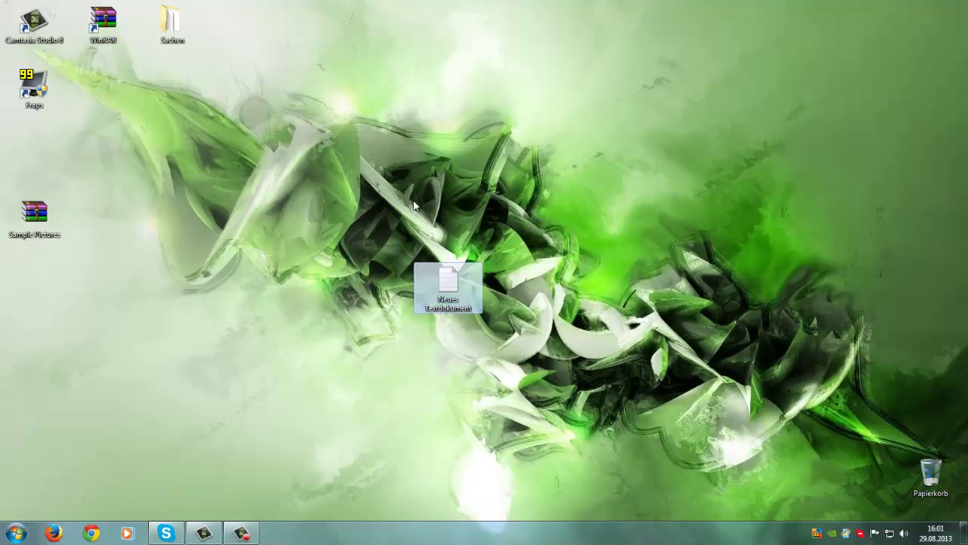
{"action": "left_click_drag", "start_coordinate": [450, 286], "coordinate": [932, 476]}
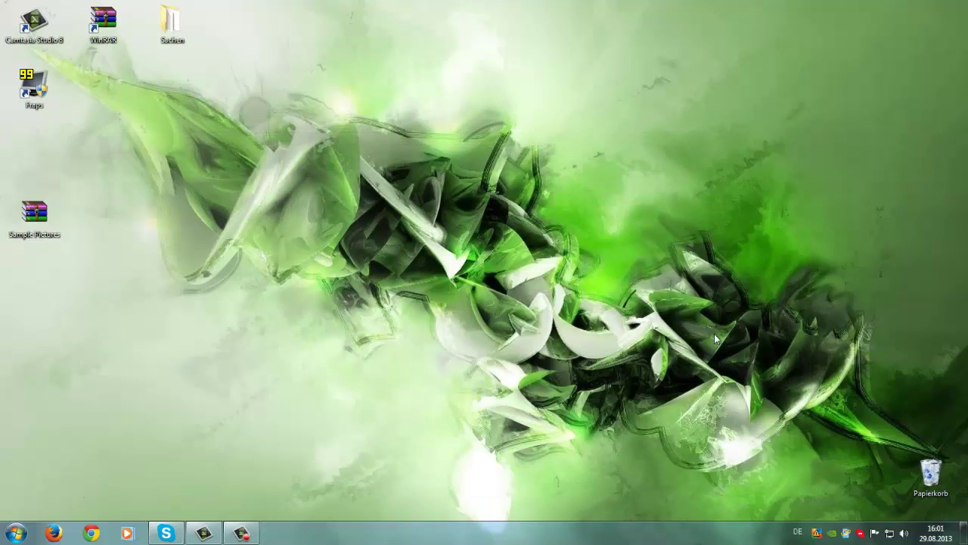
{"action": "double_click", "coordinate": [931, 459]}
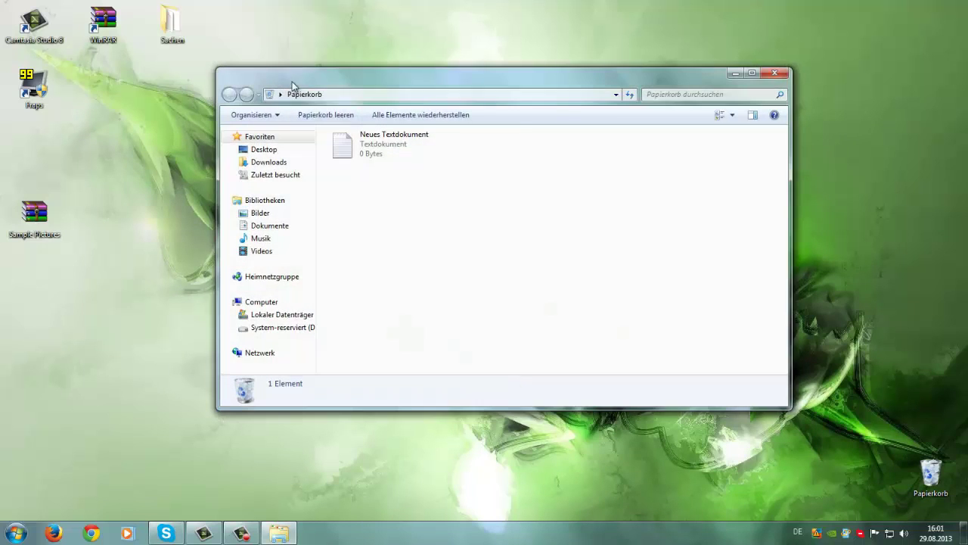
{"action": "left_click", "coordinate": [327, 114]}
{"action": "left_click", "coordinate": [532, 315]}
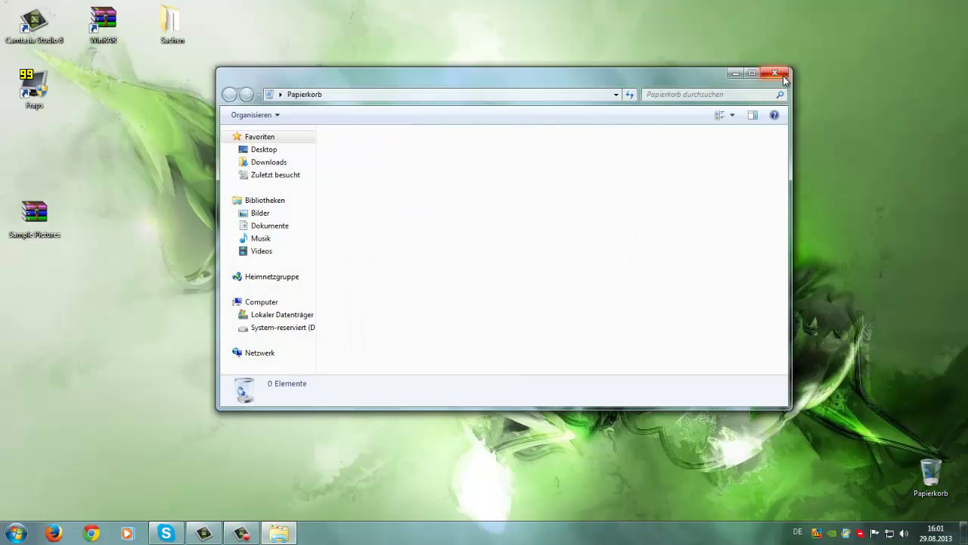
{"action": "left_click", "coordinate": [775, 73]}
Open Firefox, load the File-Upload.net download link from the clipboard and maximize the window
{"action": "left_click", "coordinate": [60, 532]}
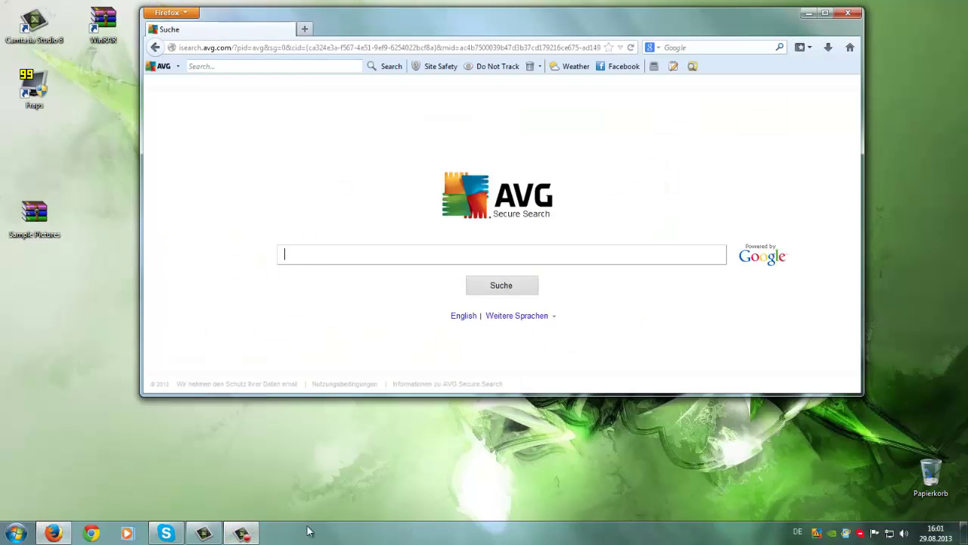
{"action": "left_click", "coordinate": [242, 535]}
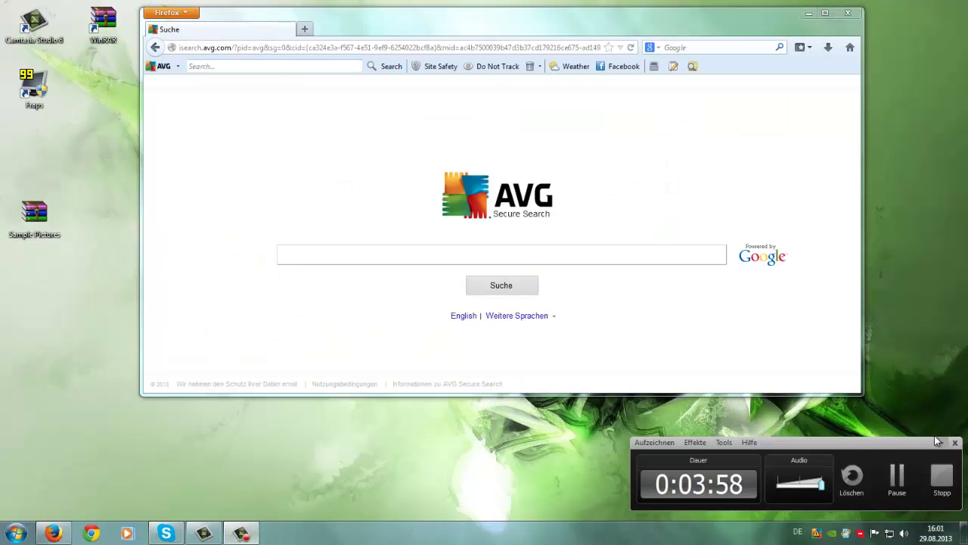
{"action": "left_click", "coordinate": [367, 47]}
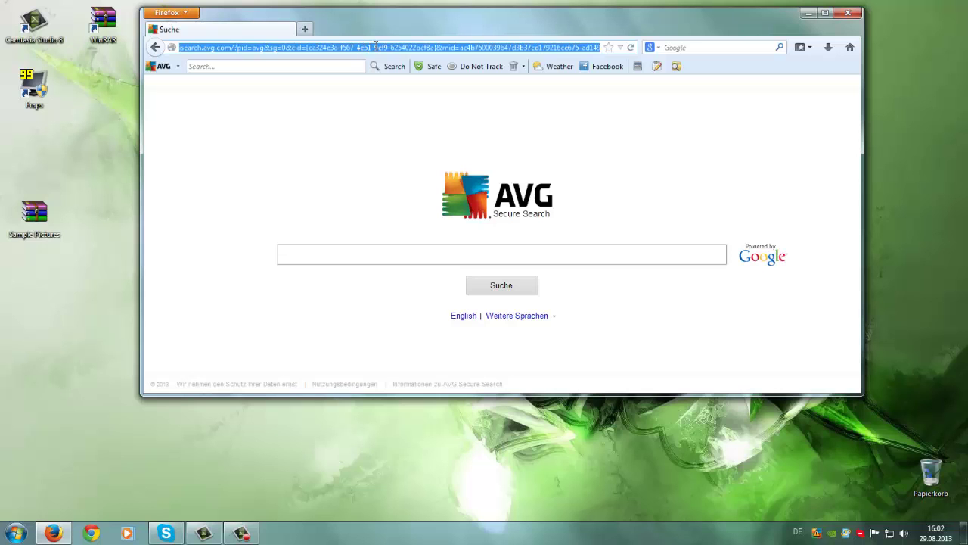
{"action": "key", "text": "ctrl+v"}
{"action": "key", "text": "Return"}
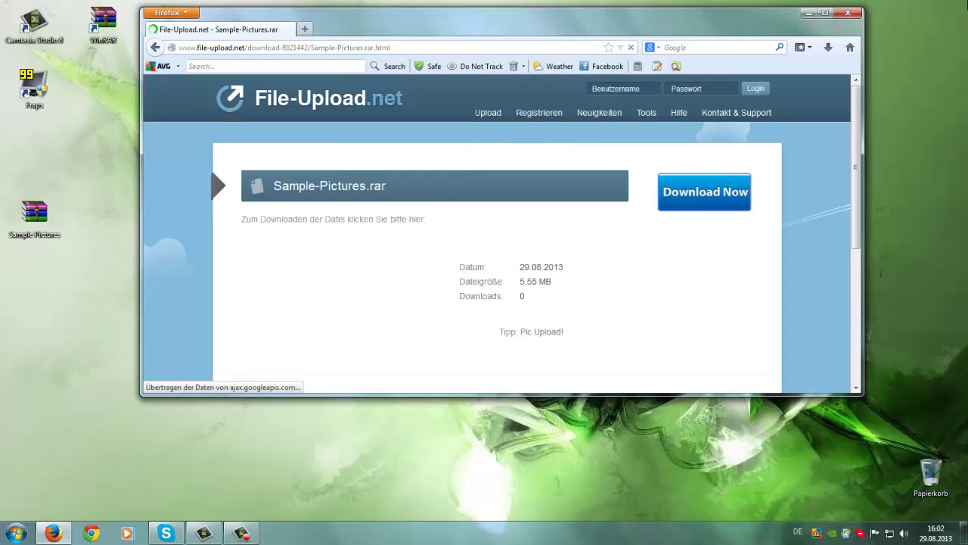
{"action": "left_click", "coordinate": [828, 11]}
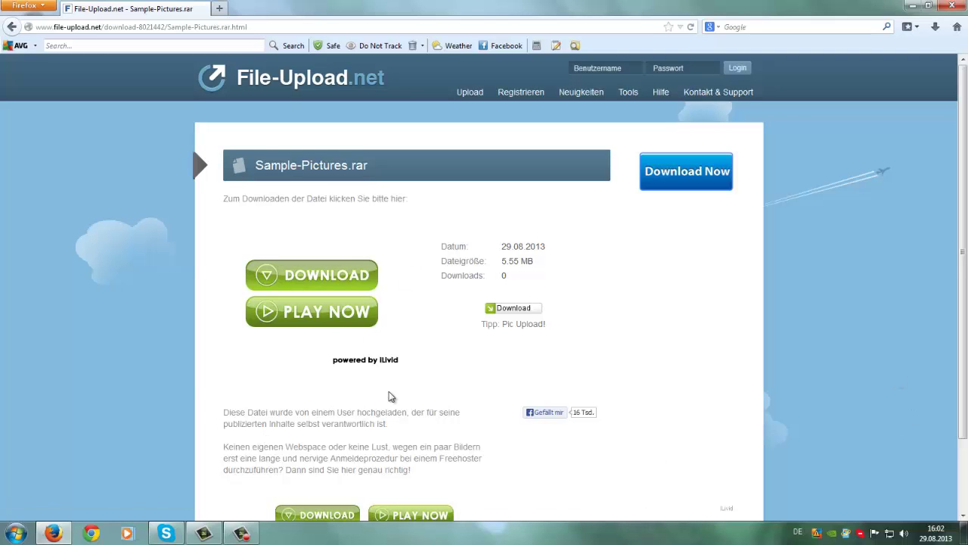
Download Sample-Pictures.rar from its File-Upload.net page, choosing to save the file
{"action": "scroll", "coordinate": [389, 396], "scroll_direction": "down", "scroll_amount": 2}
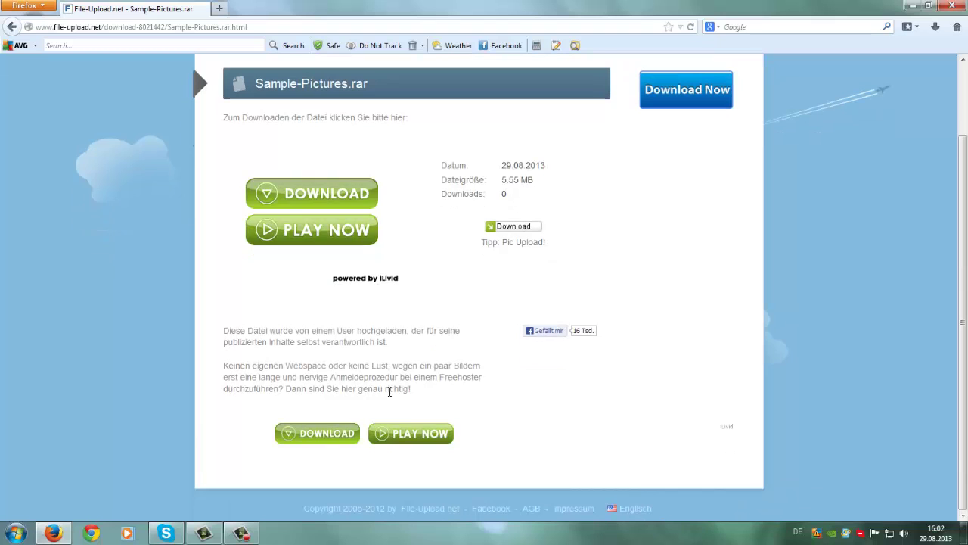
{"action": "scroll", "coordinate": [389, 397], "scroll_direction": "up", "scroll_amount": 2}
{"action": "scroll", "coordinate": [608, 363], "scroll_direction": "down", "scroll_amount": 2}
{"action": "scroll", "coordinate": [569, 129], "scroll_direction": "up", "scroll_amount": 2}
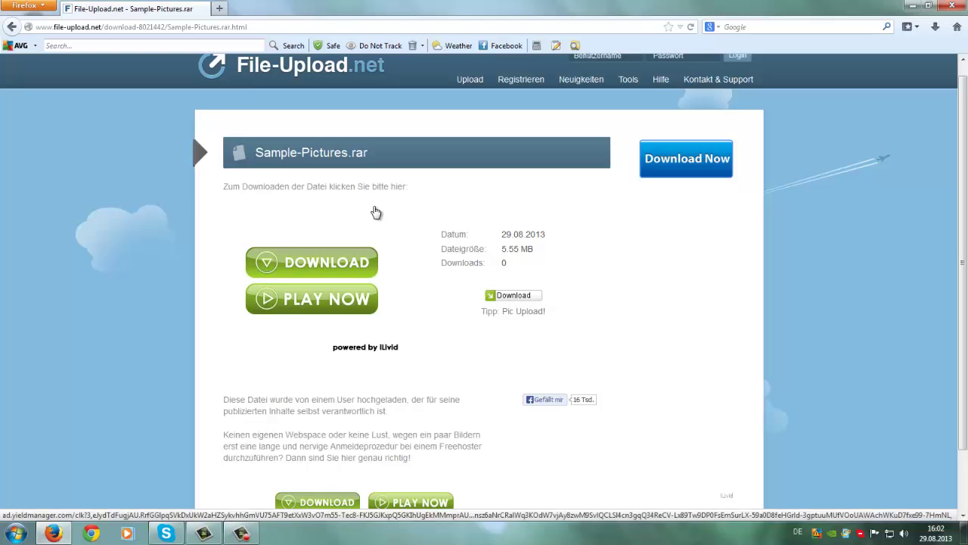
{"action": "left_click", "coordinate": [518, 296]}
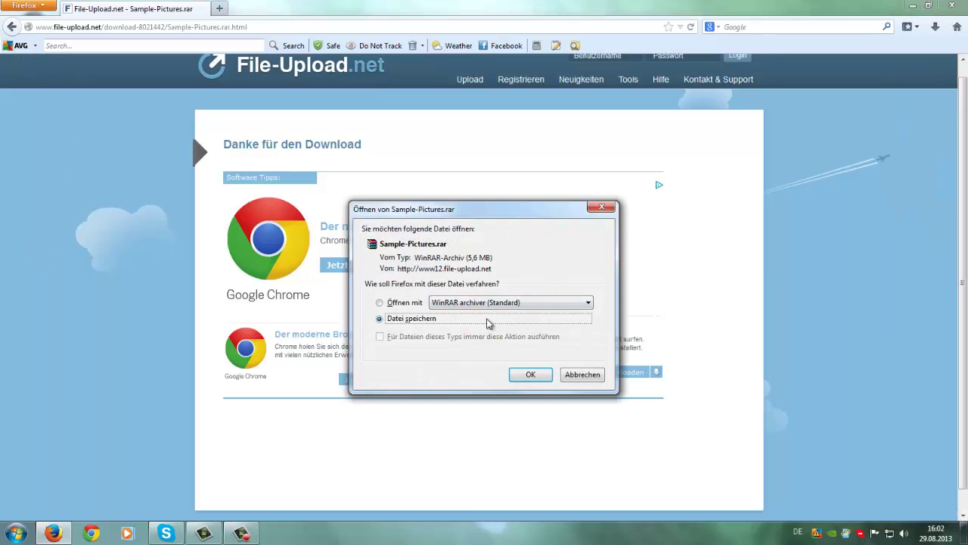
{"action": "left_click", "coordinate": [529, 376]}
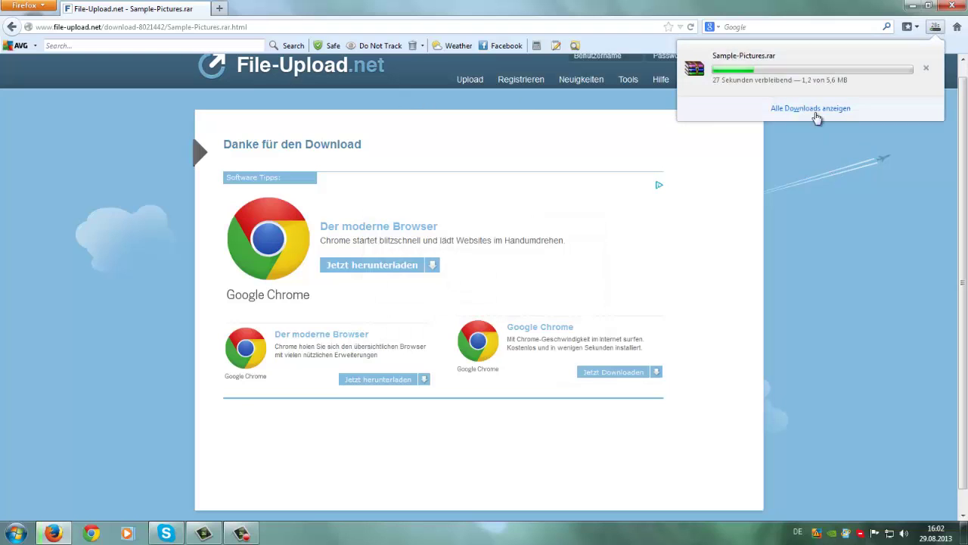
Show the full list of downloads and close the main browser window
{"action": "left_click", "coordinate": [811, 109]}
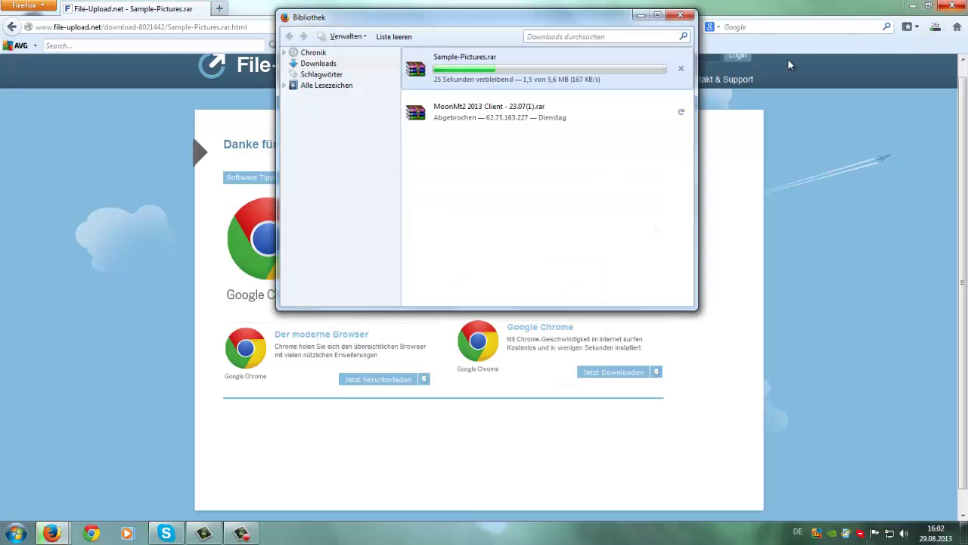
{"action": "left_click", "coordinate": [949, 6]}
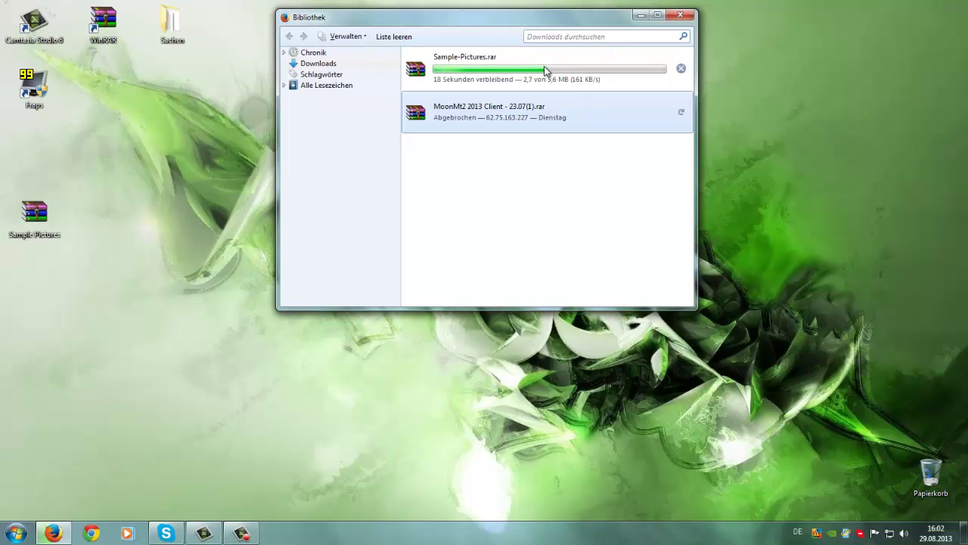
Delete the original Sample Pictures archive from the desktop and remove it permanently from the recycle bin
{"action": "left_click", "coordinate": [30, 231]}
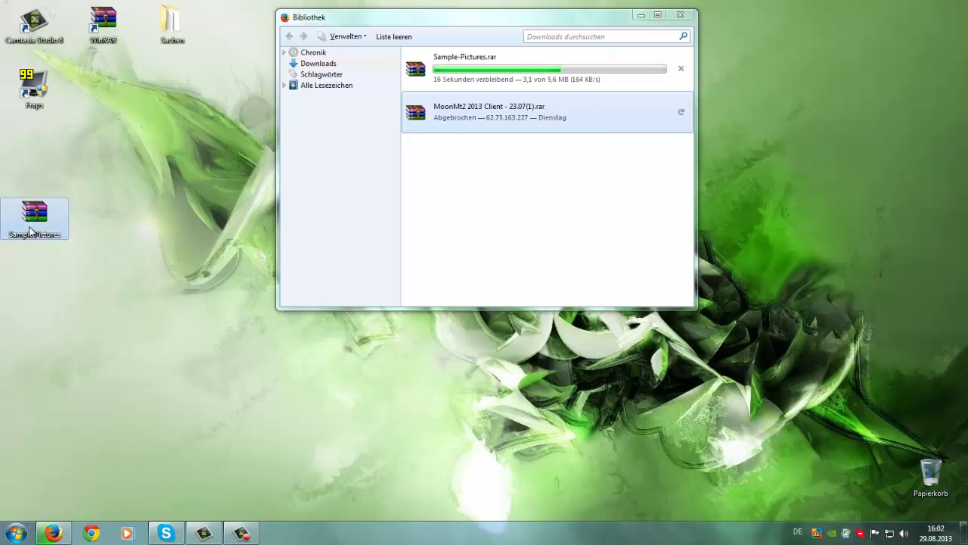
{"action": "key", "text": "Delete"}
{"action": "key", "text": "Return"}
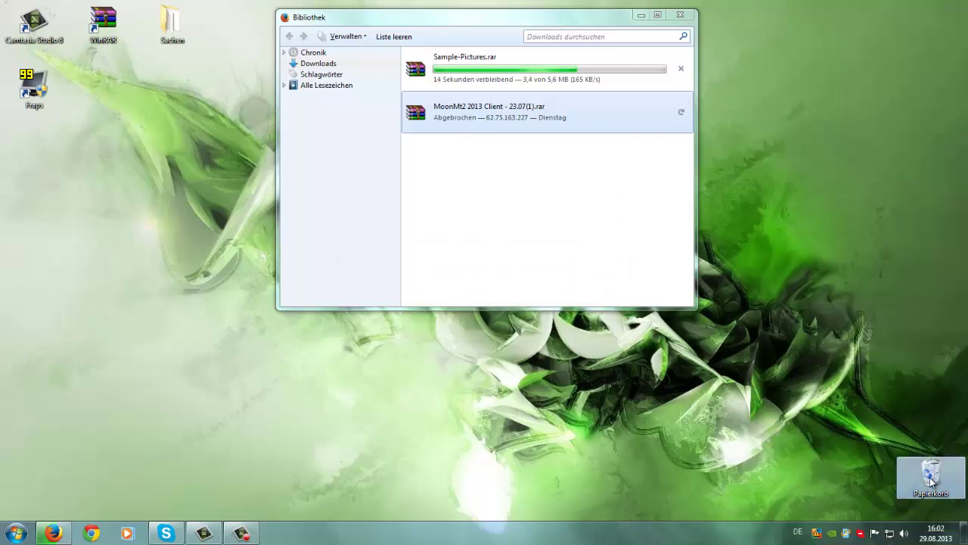
{"action": "double_click", "coordinate": [931, 473]}
{"action": "key", "text": "Delete"}
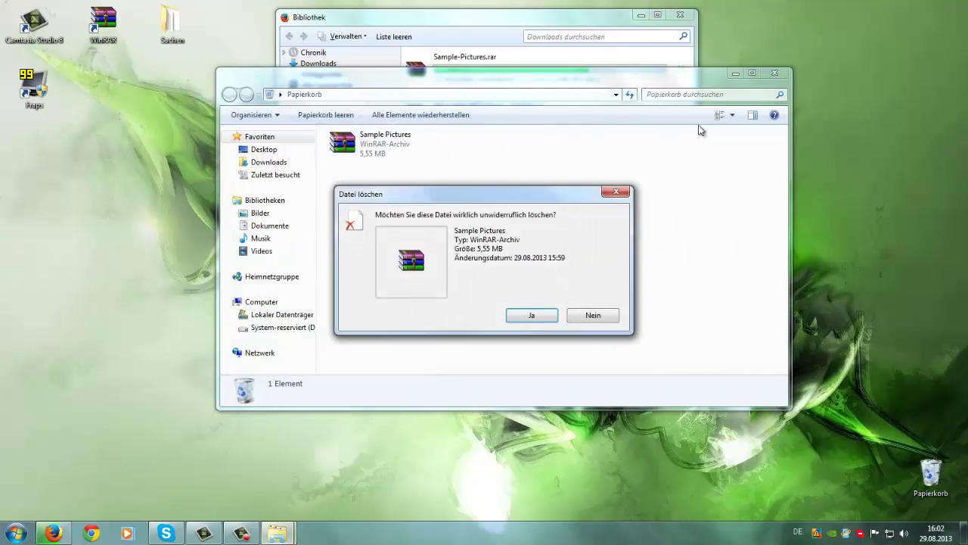
{"action": "key", "text": "Return"}
{"action": "key", "text": "alt+F4"}
{"action": "left_click_drag", "start_coordinate": [790, 133], "coordinate": [909, 220]}
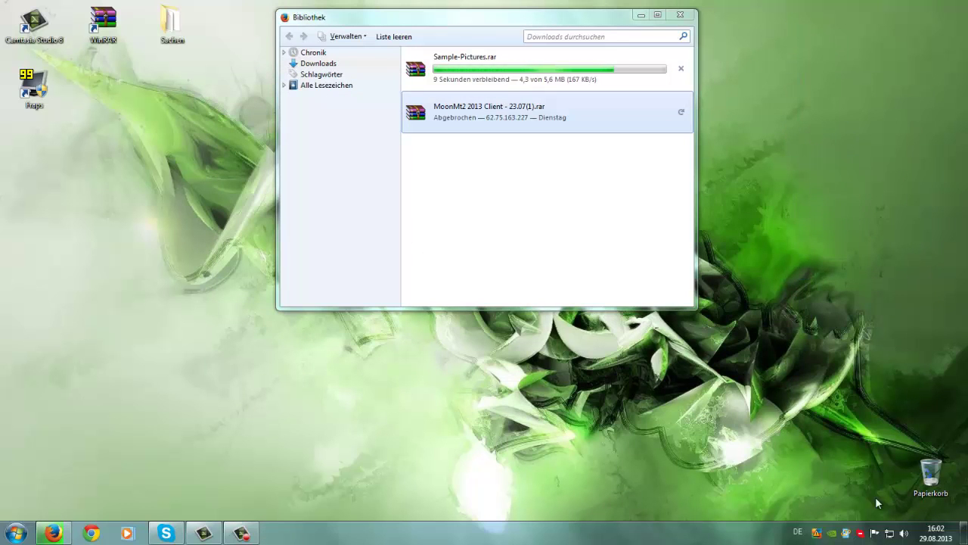
{"action": "left_click", "coordinate": [242, 535]}
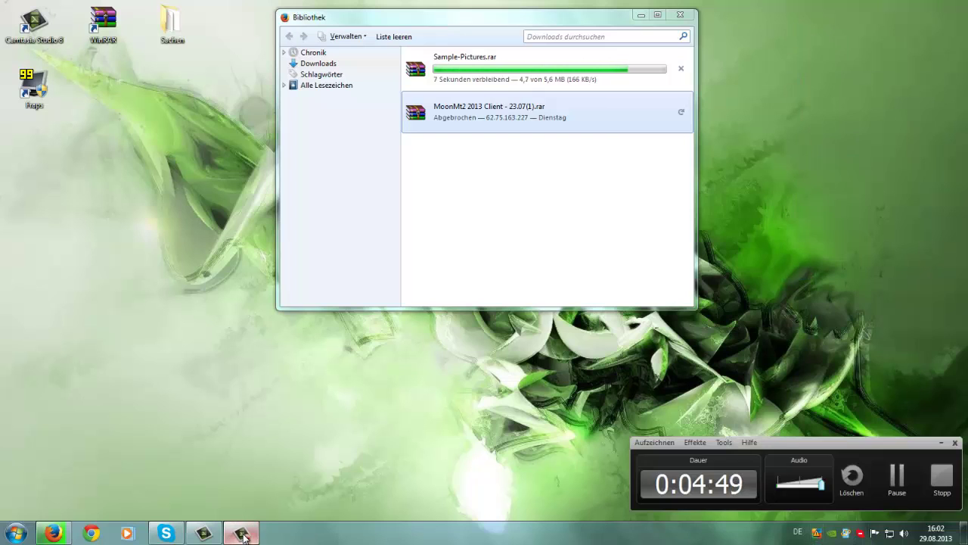
{"action": "left_click", "coordinate": [242, 535]}
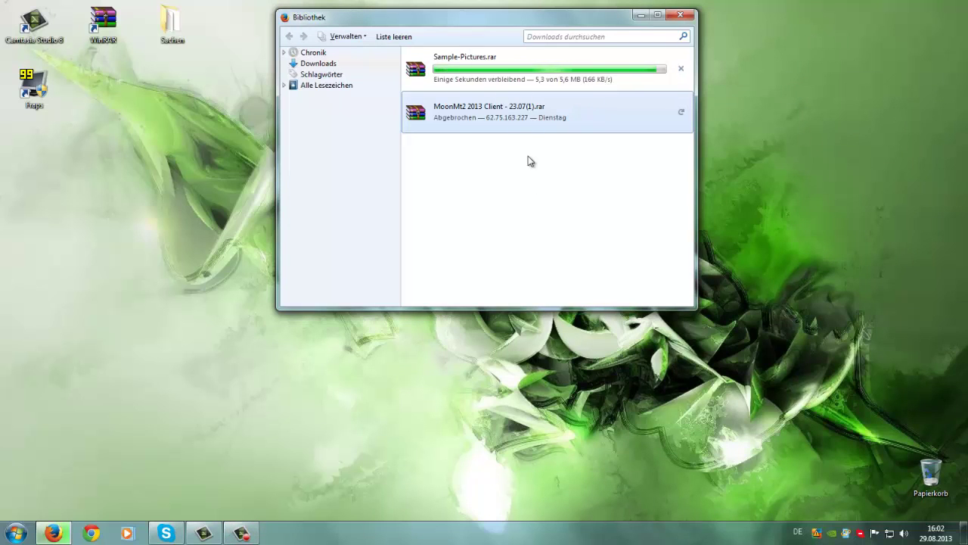
{"action": "left_click", "coordinate": [485, 68]}
{"action": "left_click_drag", "start_coordinate": [401, 97], "coordinate": [74, 277]}
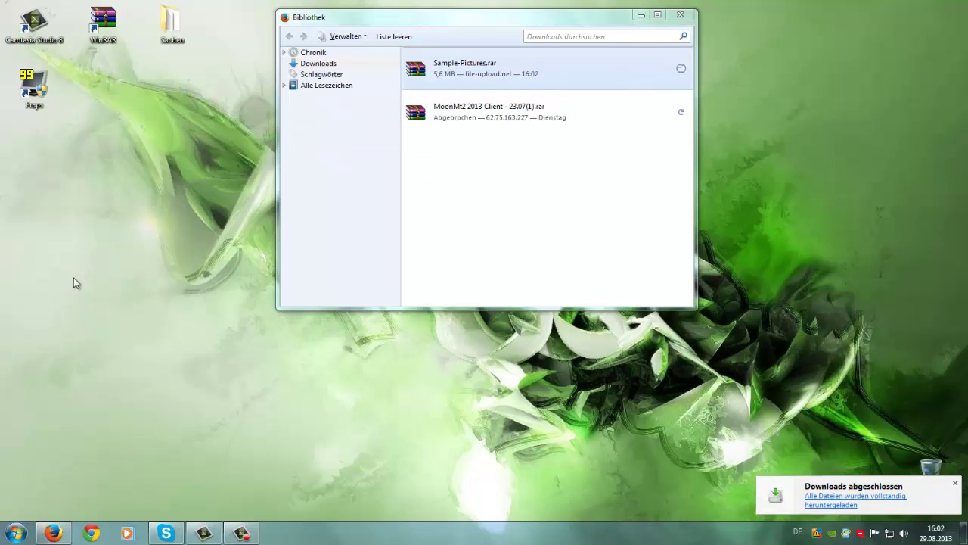
Close the downloads list and check the first picture inside the downloaded Sample-Pictures archive, closing the viewer and archive again
{"action": "left_click", "coordinate": [679, 16]}
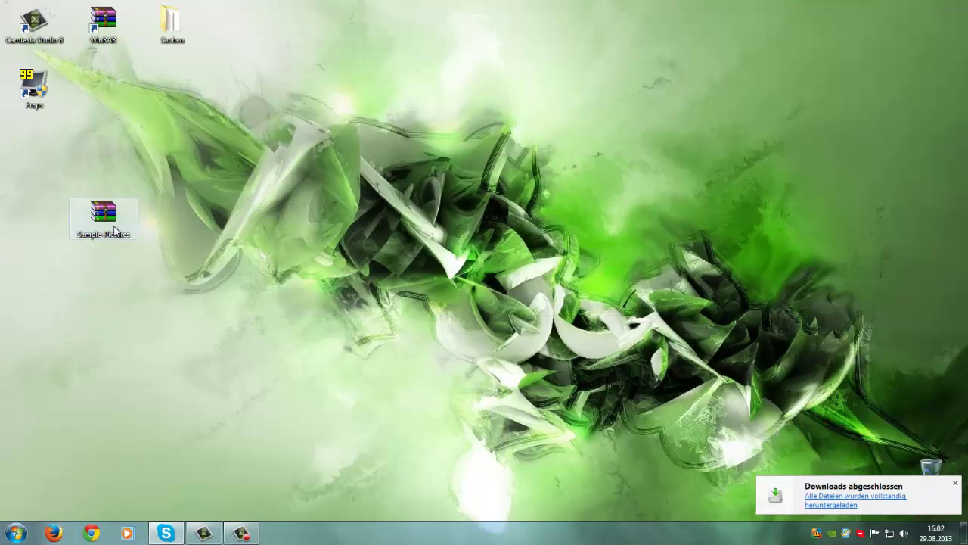
{"action": "double_click", "coordinate": [103, 215]}
{"action": "double_click", "coordinate": [318, 202]}
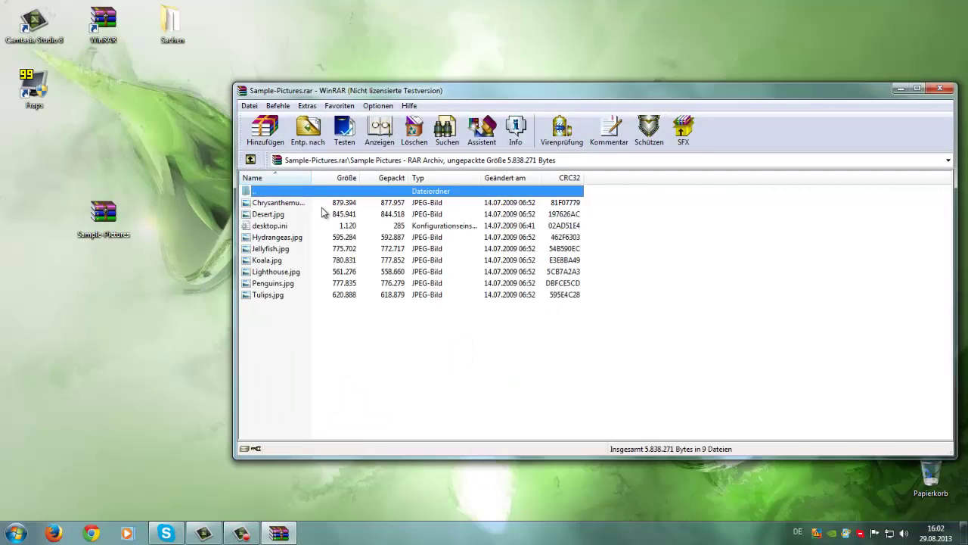
{"action": "double_click", "coordinate": [313, 204]}
{"action": "left_click", "coordinate": [955, 6]}
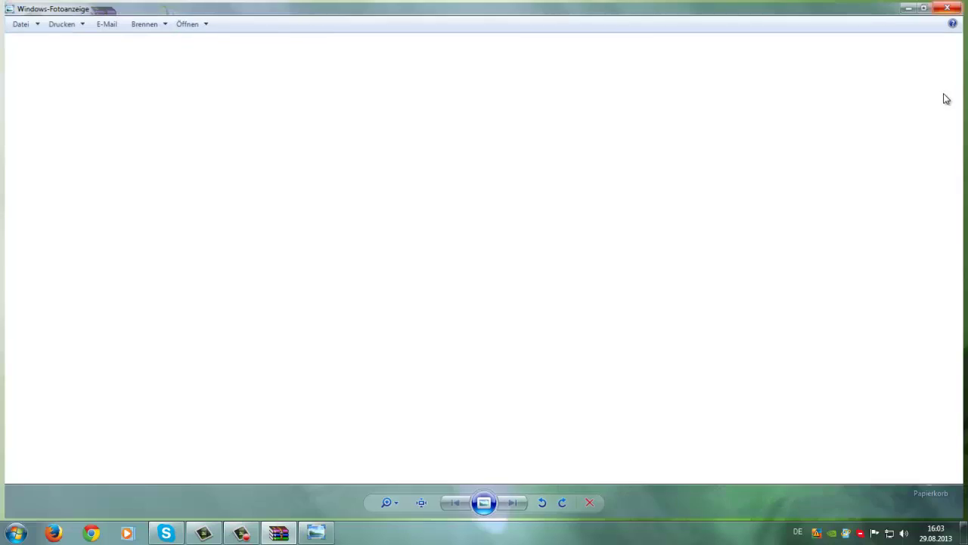
{"action": "left_click", "coordinate": [941, 89]}
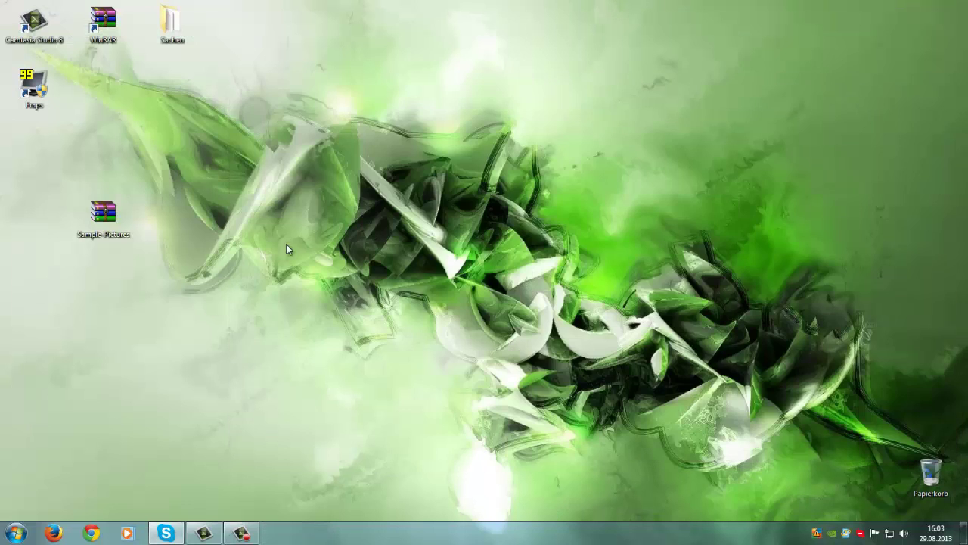
Delete the downloaded Sample-Pictures archive from the desktop and empty the recycle bin
{"action": "left_click", "coordinate": [135, 231]}
{"action": "key", "text": "Delete"}
{"action": "key", "text": "Escape"}
{"action": "double_click", "coordinate": [936, 469]}
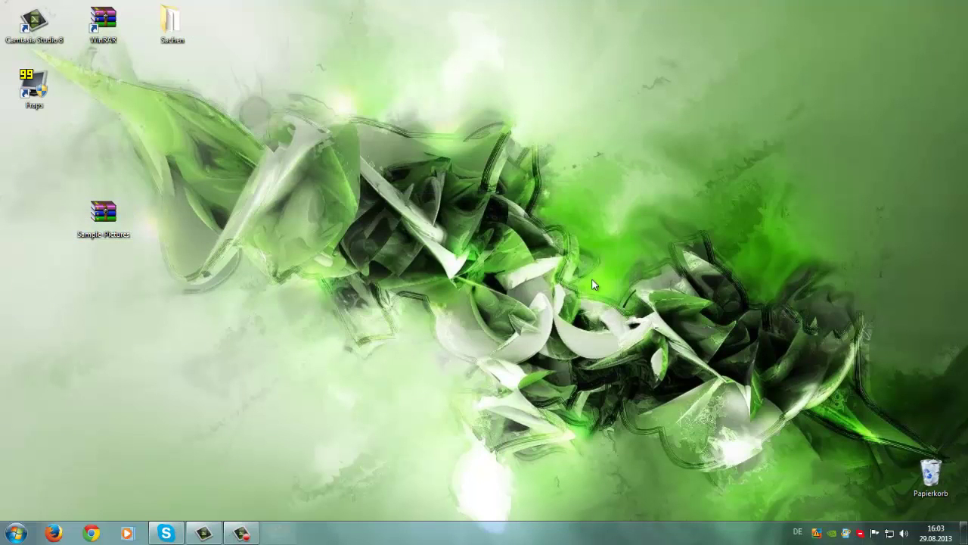
{"action": "left_click", "coordinate": [326, 115]}
{"action": "key", "text": "Return"}
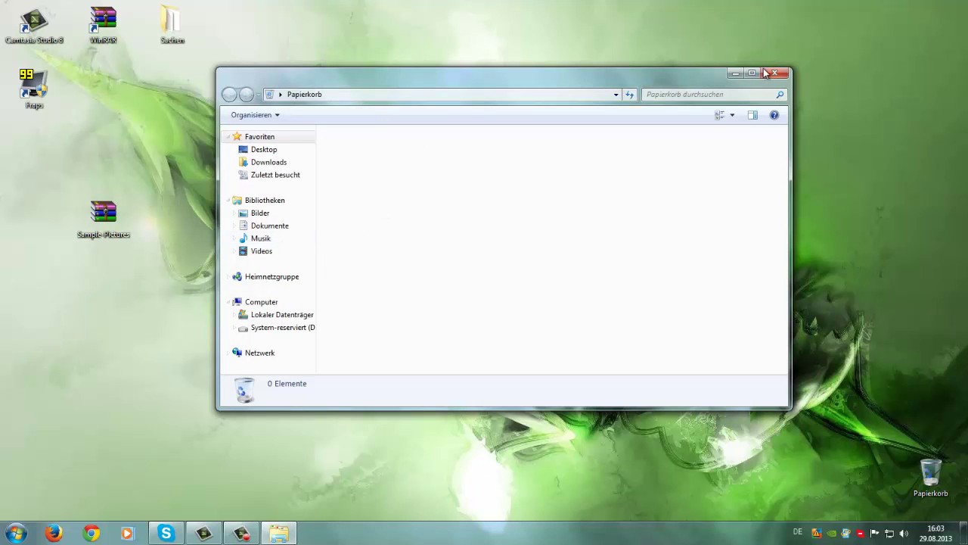
{"action": "left_click", "coordinate": [767, 72]}
Cancel the missing-item dialog for the leftover Sample-Pictures icon and move the icon just above the recycle bin
{"action": "double_click", "coordinate": [103, 216]}
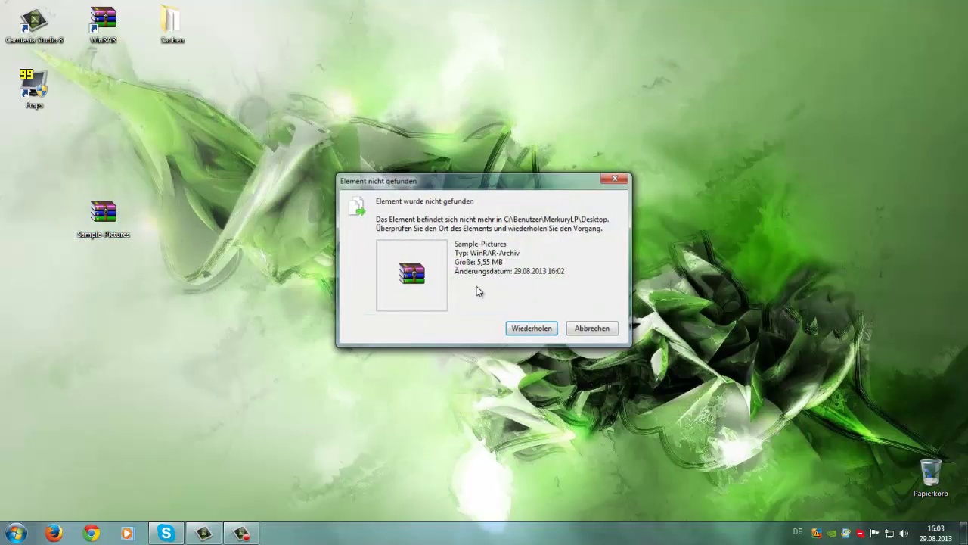
{"action": "left_click", "coordinate": [592, 327]}
{"action": "left_click_drag", "start_coordinate": [97, 231], "coordinate": [934, 433]}
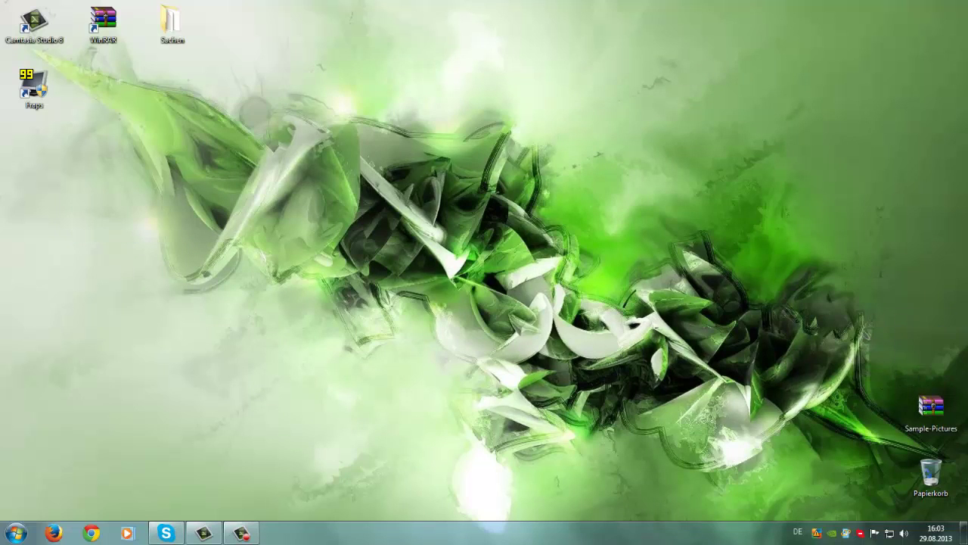
{"action": "left_click", "coordinate": [240, 533]}
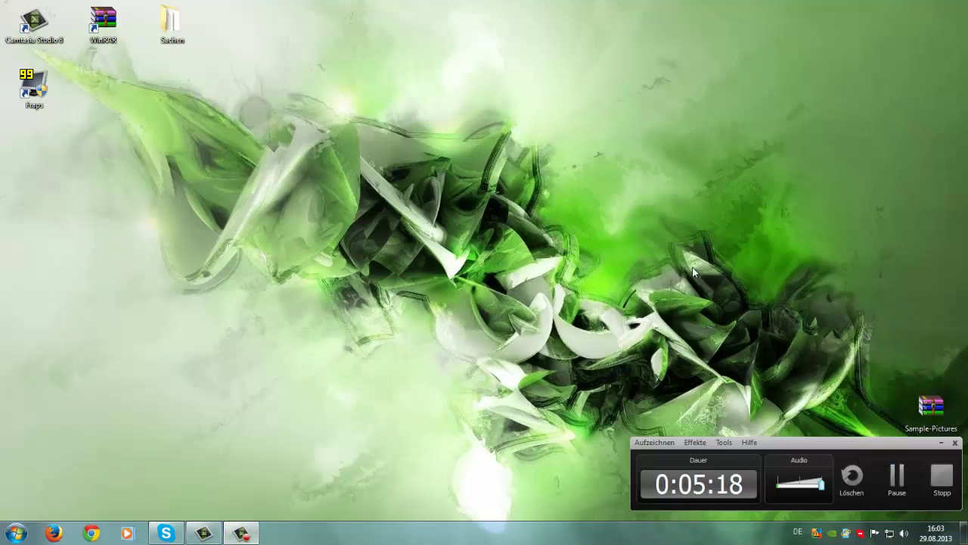